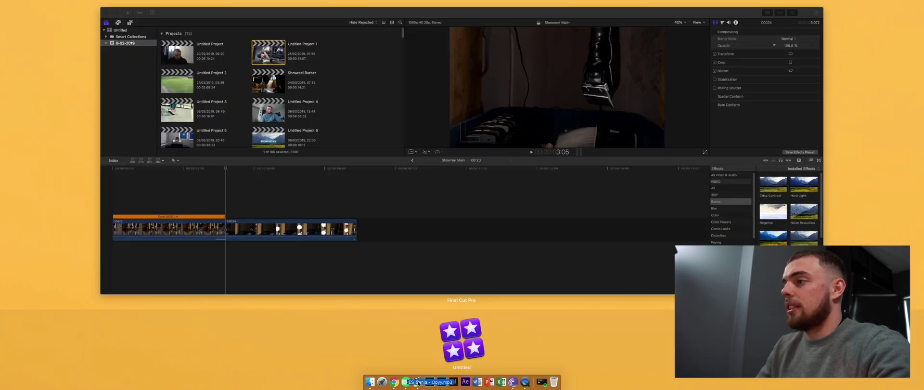
Step: Add the ES_Ganja - Ooyy.mp3 music track beneath the clips from the timeline's start, trim the second clip's end and play it back
{"action": "left_click_drag", "start_coordinate": [419, 383], "coordinate": [15, 253]}
{"action": "left_click_drag", "start_coordinate": [320, 298], "coordinate": [312, 299]}
{"action": "key", "text": "space"}
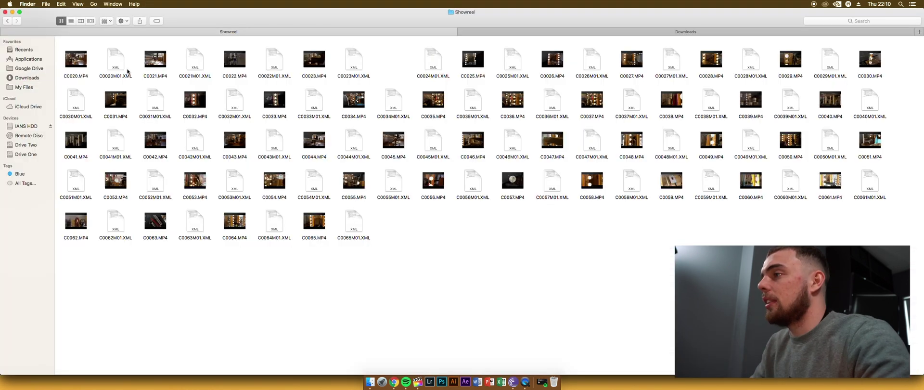
Step: Trim the end of the C0020 clip to about 3 seconds and play back from the preceding cut
{"action": "double_click", "coordinate": [229, 77]}
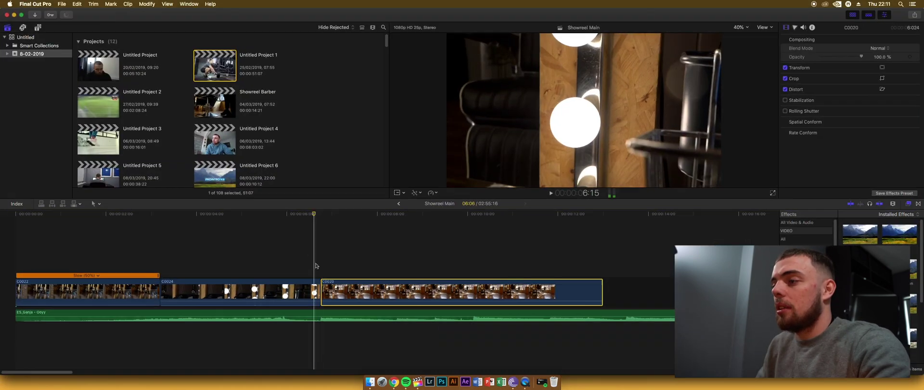
{"action": "key", "text": "alt+]"}
{"action": "key", "text": "Up"}
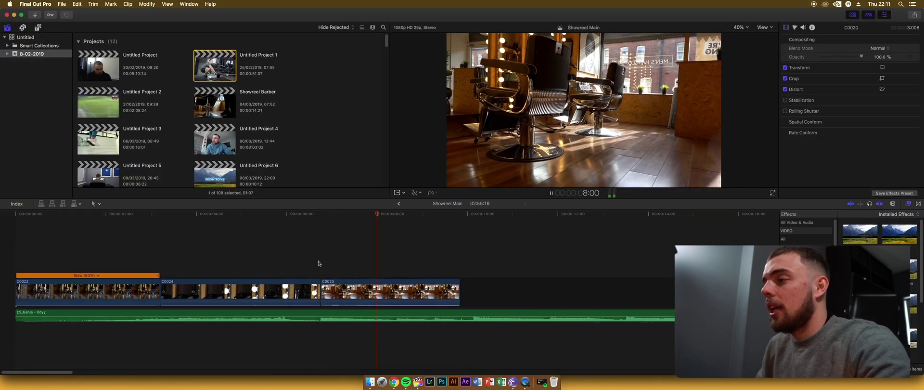
Step: Add C0040.MP4 from the Showreel footage folder to the timeline after the C0020 clip
{"action": "right_click", "coordinate": [479, 241]}
{"action": "left_click", "coordinate": [487, 246]}
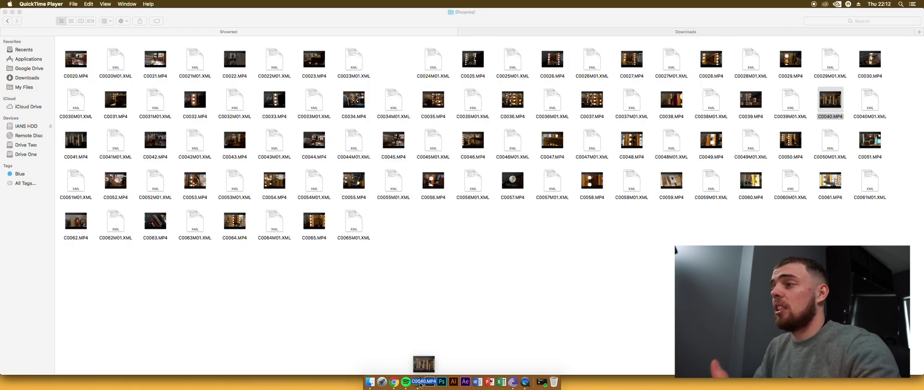
{"action": "left_click_drag", "start_coordinate": [420, 384], "coordinate": [397, 244]}
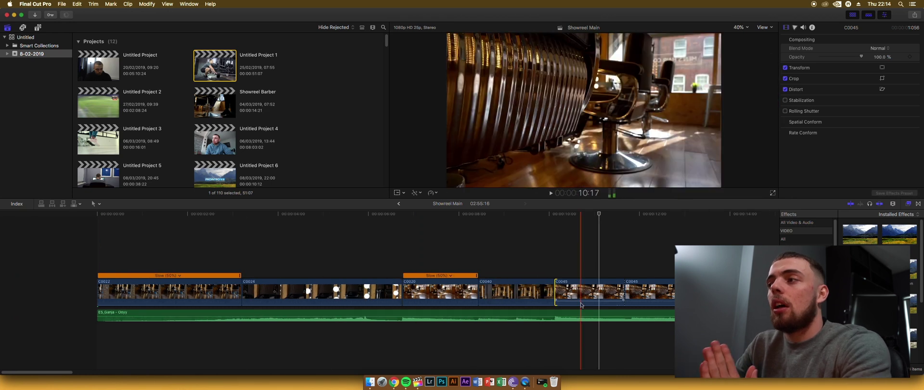
Step: Delete the second section of the split C0045 clip at the end of the timeline
{"action": "left_click", "coordinate": [650, 291]}
{"action": "key", "text": "Delete"}
{"action": "scroll", "coordinate": [582, 305], "scroll_direction": "right", "scroll_amount": 3}
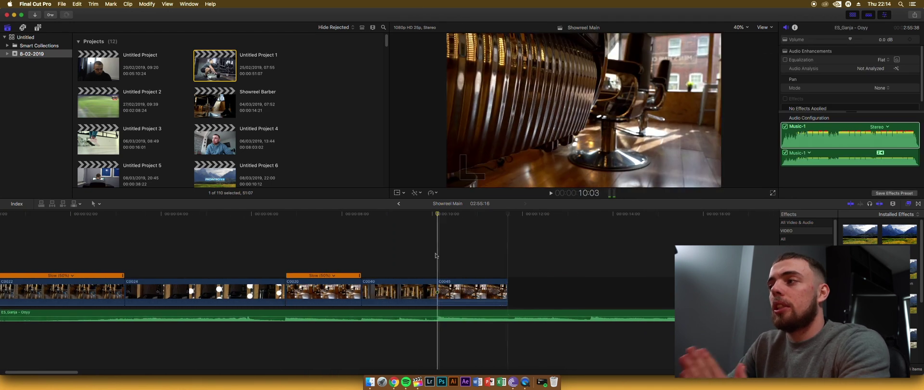
Step: Slow the remaining C0045 clip to 50% speed and extend its end slightly
{"action": "left_click", "coordinate": [457, 291]}
{"action": "left_click", "coordinate": [432, 193]}
{"action": "left_click", "coordinate": [516, 207]}
{"action": "left_click_drag", "start_coordinate": [577, 292], "coordinate": [588, 292]}
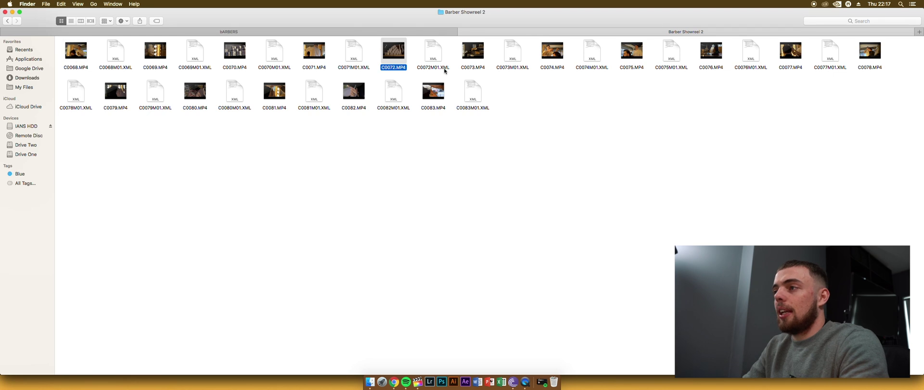
Step: Preview the footage in the Barber Showreel 2 folder and add C0072.MP4 to the end of the timeline
{"action": "key", "text": "super+o"}
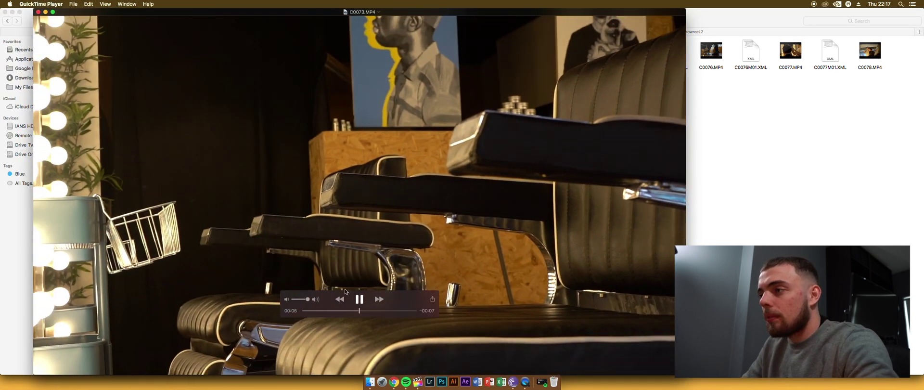
{"action": "key", "text": "super+w"}
{"action": "left_click_drag", "start_coordinate": [393, 50], "coordinate": [427, 289]}
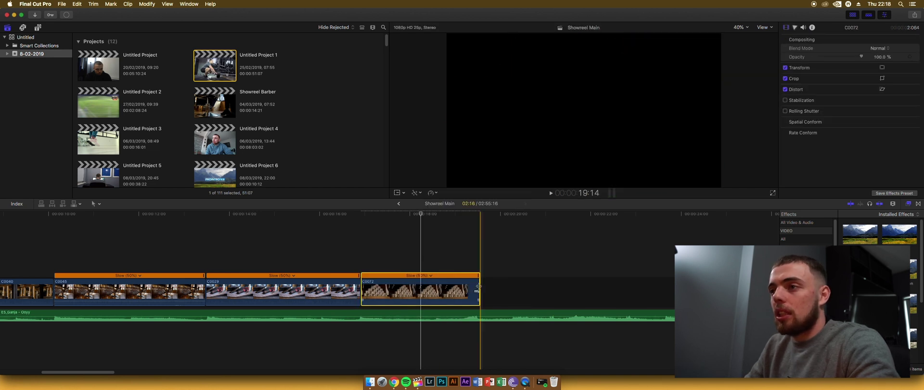
{"action": "left_click", "coordinate": [553, 316]}
Step: Look through the Barber Showreel and Barber Showreel 2 folders inside MHC Ad for more footage
{"action": "left_click", "coordinate": [370, 383]}
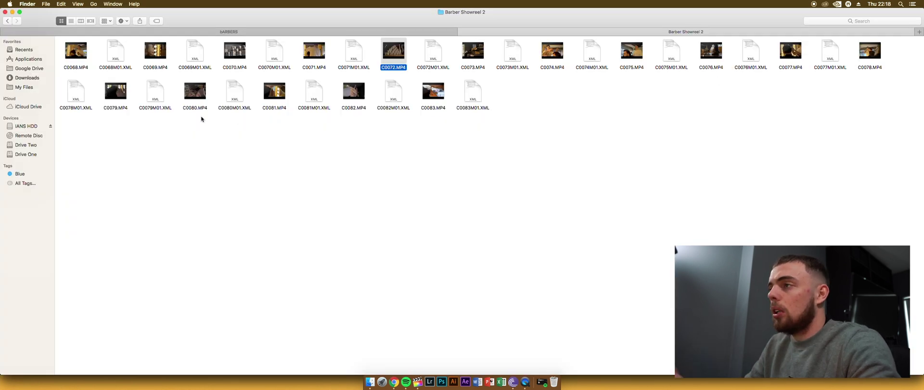
{"action": "key", "text": "super+bracketleft"}
{"action": "key", "text": "super+bracketleft"}
{"action": "double_click", "coordinate": [88, 233]}
{"action": "key", "text": "super+bracketleft"}
{"action": "double_click", "coordinate": [89, 239]}
{"action": "key", "text": "super+bracketleft"}
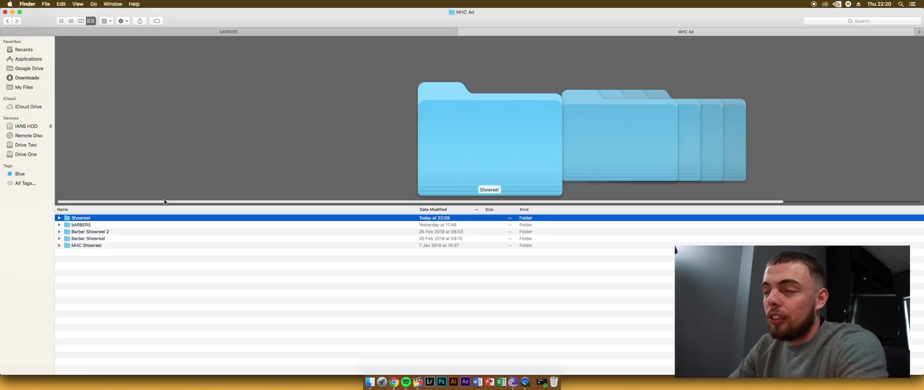
{"action": "double_click", "coordinate": [89, 234]}
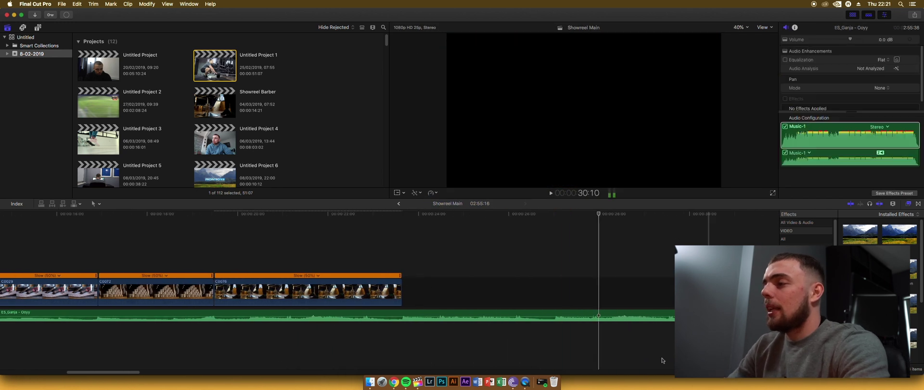
Step: Add C0068.MP4 from the Barber Showreel 2 folder to the timeline after the C0076 clip
{"action": "key", "text": "Home"}
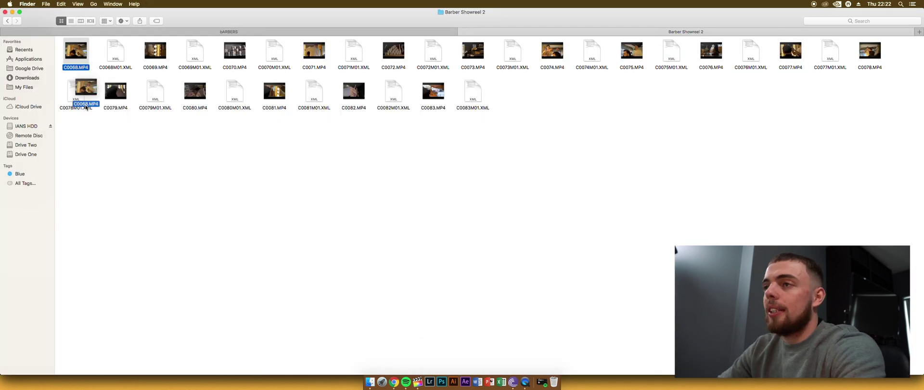
{"action": "left_click_drag", "start_coordinate": [85, 107], "coordinate": [277, 253]}
{"action": "left_click", "coordinate": [216, 259]}
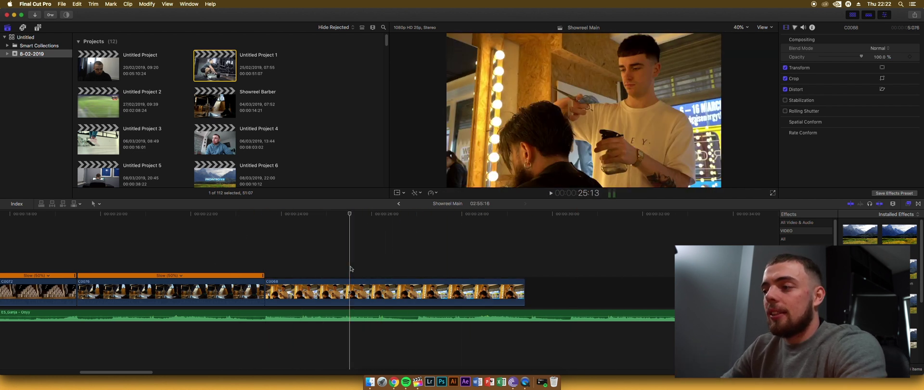
Step: Delete the surplus part of the C0068 clip, slow the rest to 50% speed and play it back
{"action": "key", "text": "Delete"}
{"action": "left_click", "coordinate": [252, 259]}
{"action": "key", "text": "space"}
{"action": "right_click", "coordinate": [312, 290]}
{"action": "left_click", "coordinate": [337, 265]}
{"action": "left_click", "coordinate": [432, 193]}
{"action": "left_click", "coordinate": [254, 259]}
{"action": "key", "text": "space"}
Step: Add C0020.MP4 from the Barber Showreel folder after the C0068 clip and play it against the music
{"action": "key", "text": "super+4"}
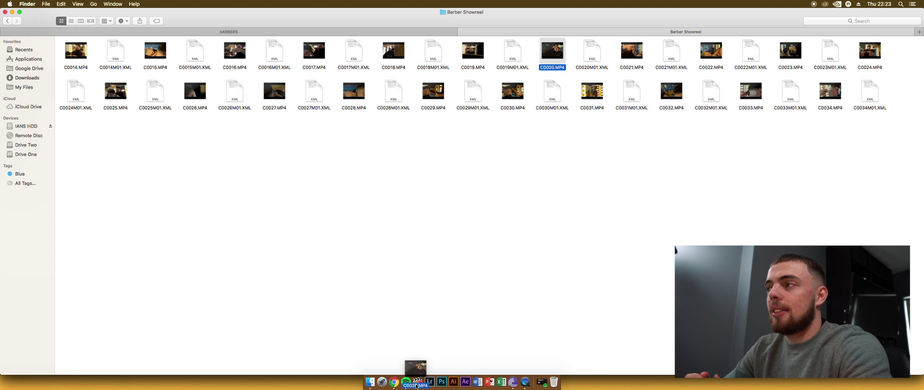
{"action": "left_click_drag", "start_coordinate": [416, 385], "coordinate": [520, 286]}
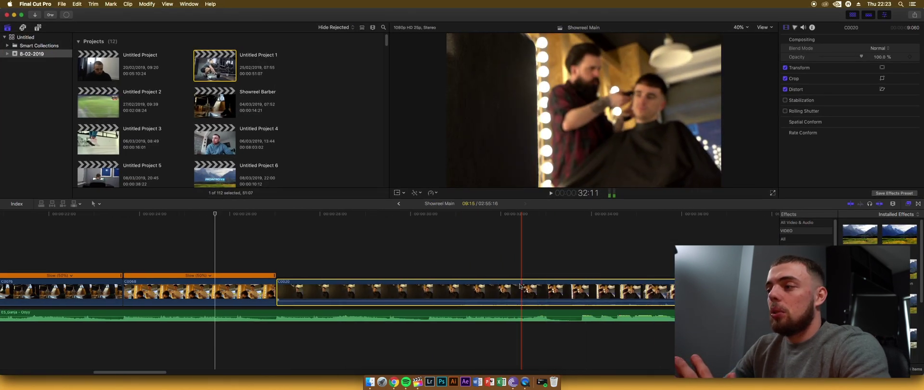
{"action": "left_click", "coordinate": [358, 266]}
{"action": "key", "text": "space"}
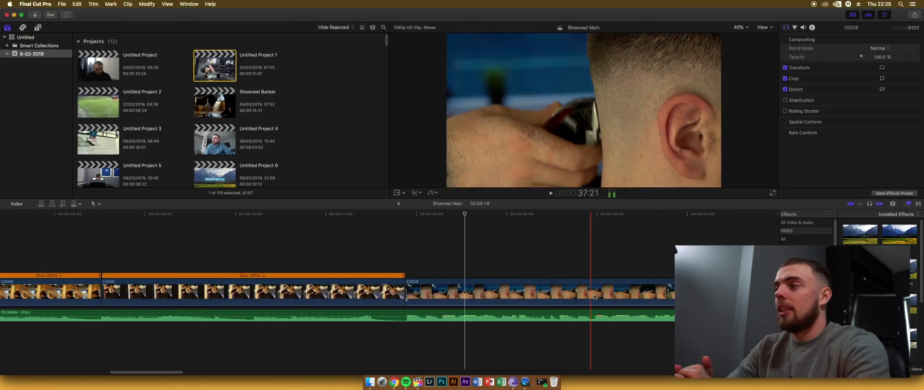
Step: Preview C0023.MP4 from the Barber Showreel folder and add it to the timeline after the C0028 clip
{"action": "scroll", "coordinate": [548, 295], "scroll_direction": "right", "scroll_amount": 5}
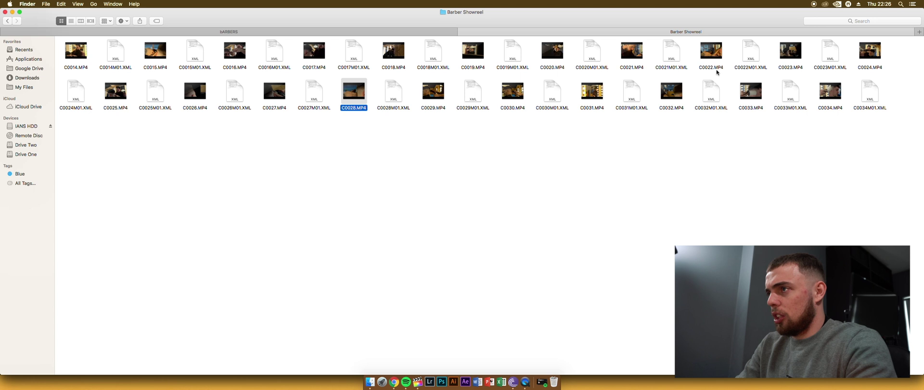
{"action": "double_click", "coordinate": [791, 50]}
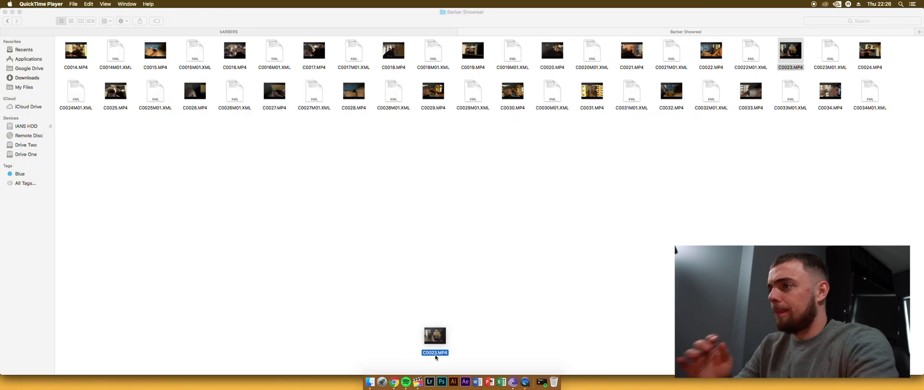
{"action": "left_click_drag", "start_coordinate": [426, 368], "coordinate": [415, 339]}
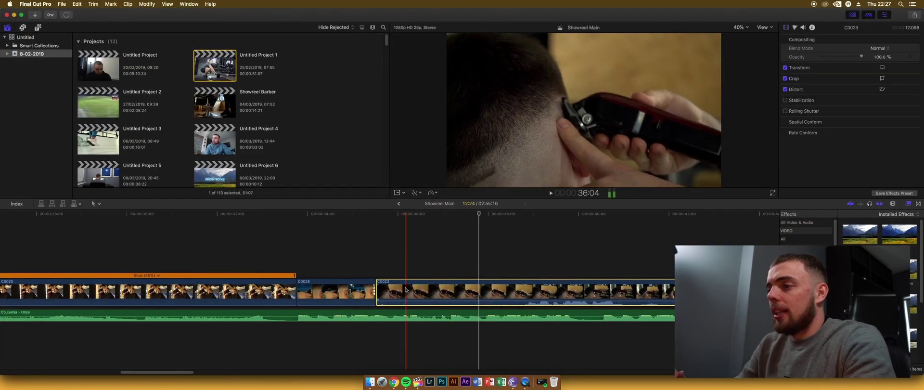
Step: Split the C0023 clip and delete its surplus footage
{"action": "left_click", "coordinate": [413, 266]}
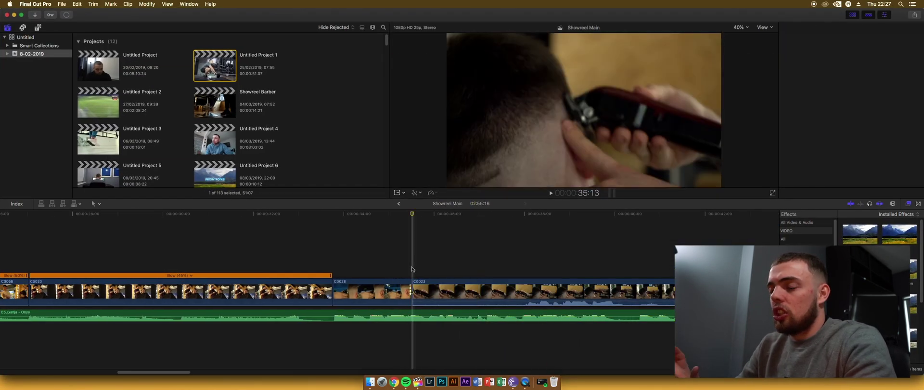
{"action": "key", "text": "super+b"}
{"action": "key", "text": "Delete"}
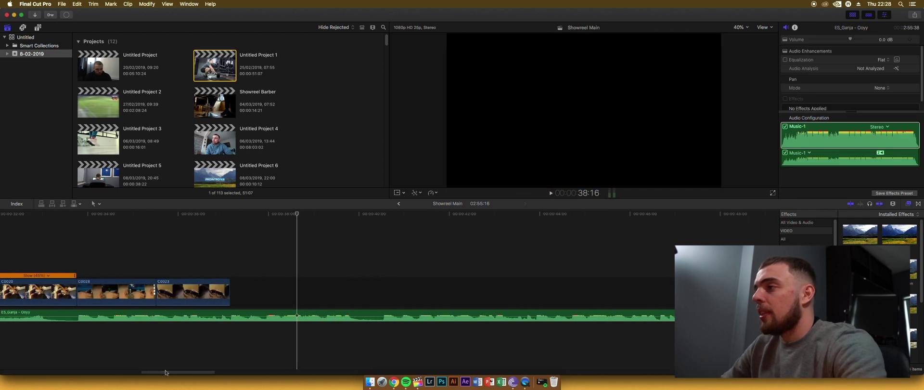
Step: Show the background tasks list and place the playhead on the shortened C0023 clip
{"action": "key", "text": "super+9"}
{"action": "left_click", "coordinate": [183, 291]}
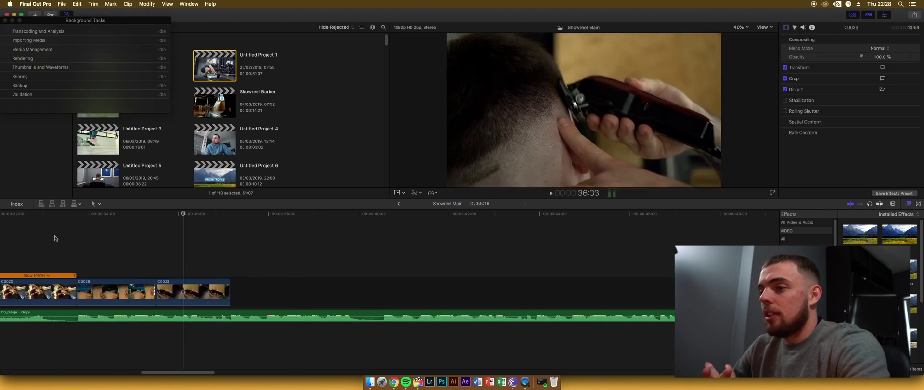
Step: Preview C0052.MP4 from the bARBERS folder and add it to the timeline after the C0023 clip
{"action": "left_click", "coordinate": [369, 381]}
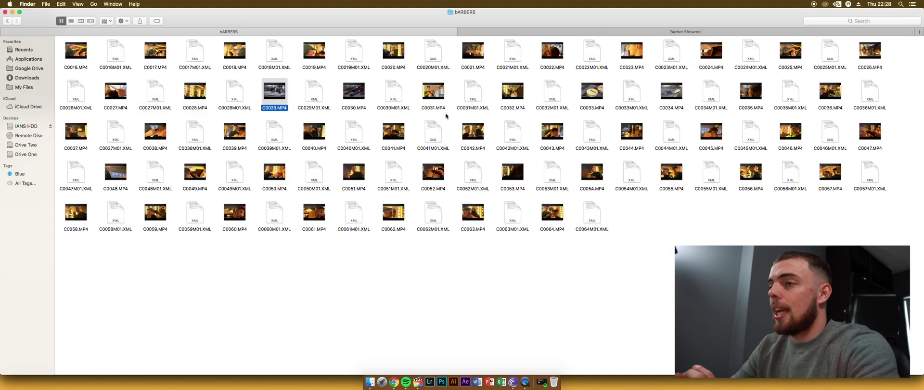
{"action": "key", "text": "space"}
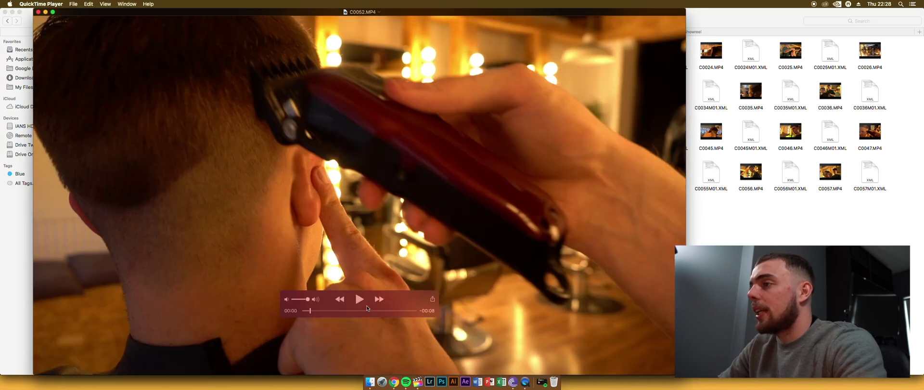
{"action": "left_click_drag", "start_coordinate": [433, 185], "coordinate": [242, 272]}
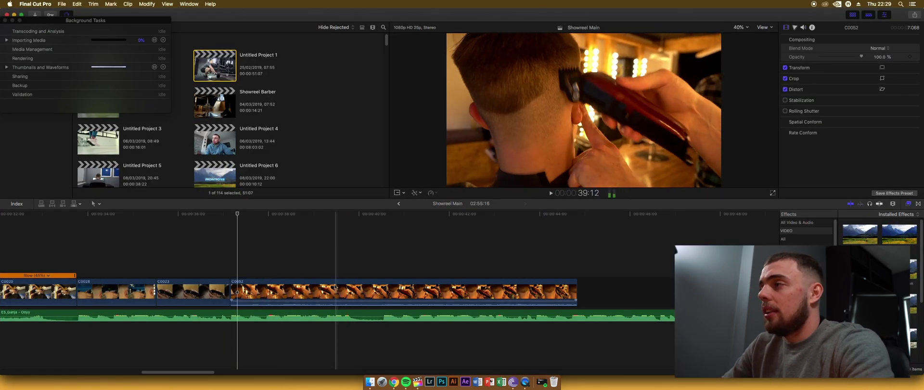
Step: Delete the surplus second section of the split C0052 clip and place the playhead on the remaining part
{"action": "left_click", "coordinate": [379, 292]}
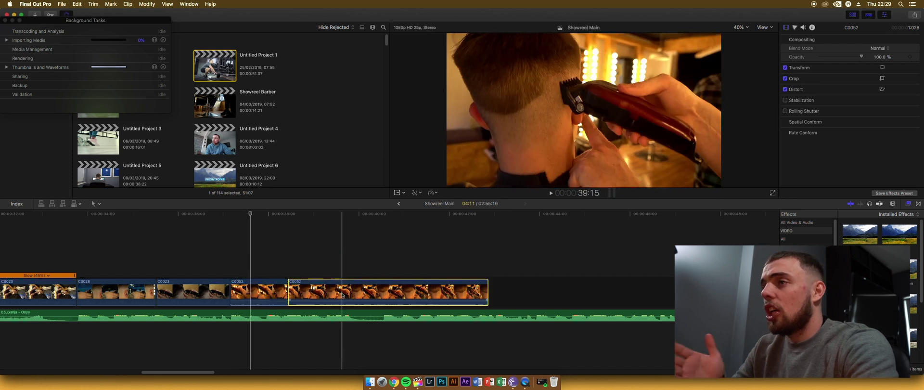
{"action": "key", "text": "Delete"}
{"action": "left_click", "coordinate": [293, 290]}
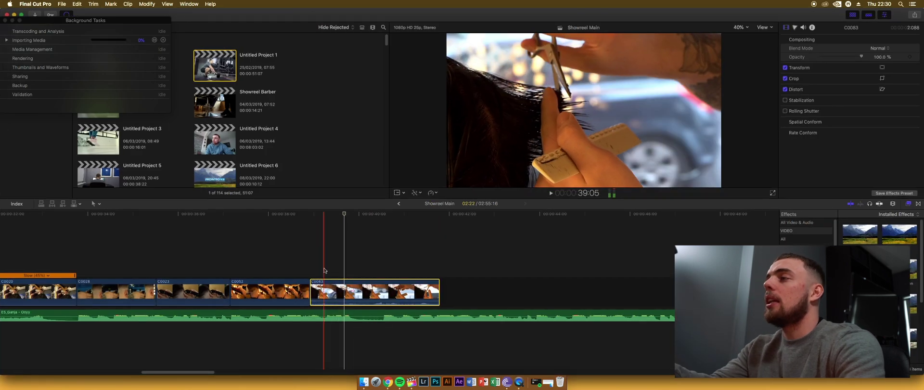
Step: Play back the timeline around the C0083 clip to check its timing against the music
{"action": "left_click", "coordinate": [264, 254]}
{"action": "left_click", "coordinate": [368, 264]}
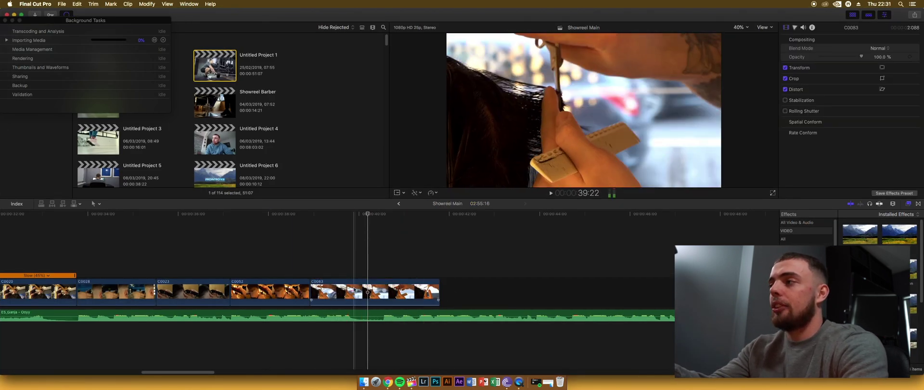
{"action": "key", "text": "space"}
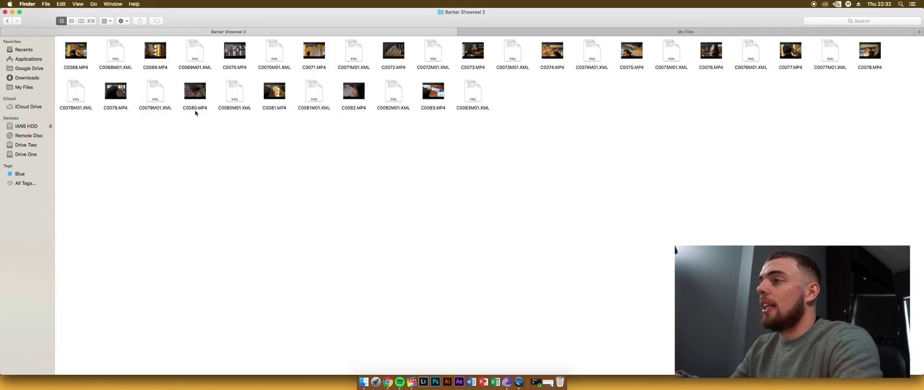
Step: Preview C0080.MP4 from the Barber Showreel 2 folder and add it to the timeline after the C0083 clip
{"action": "double_click", "coordinate": [195, 110]}
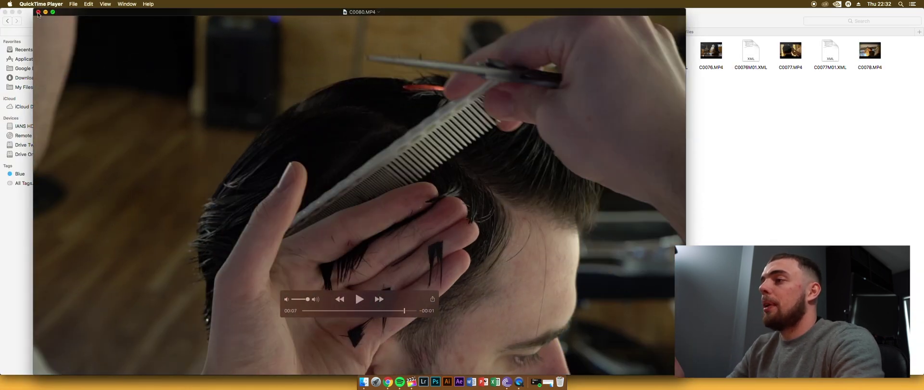
{"action": "key", "text": "super+w"}
{"action": "left_click_drag", "start_coordinate": [195, 92], "coordinate": [438, 370]}
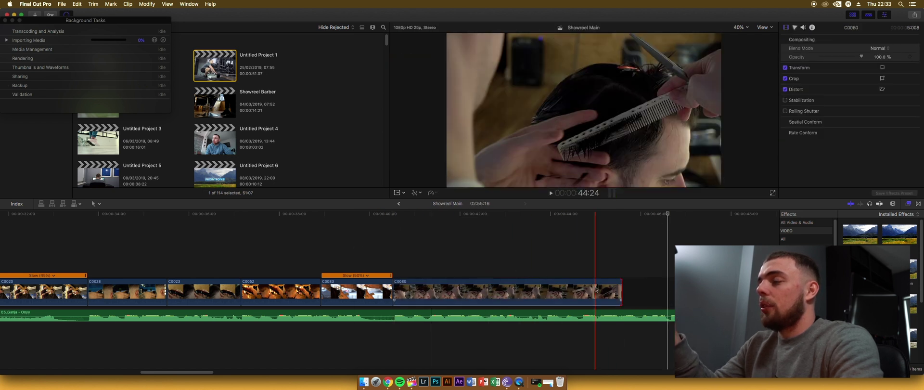
Step: Select the C0080 clip and play the timeline from its preceding cut
{"action": "left_click", "coordinate": [522, 289]}
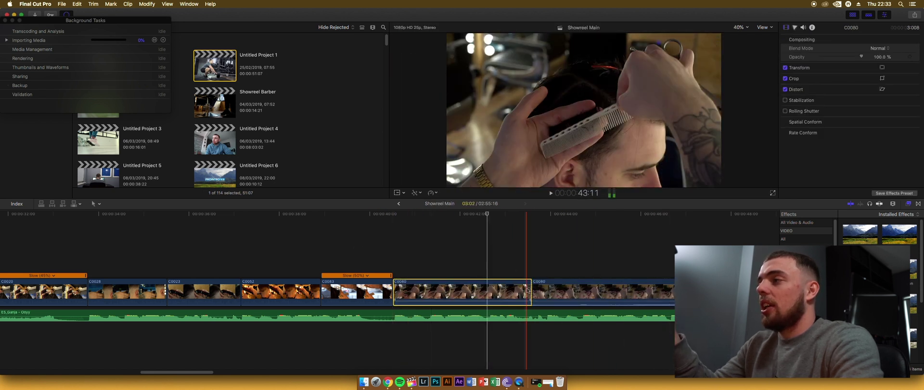
{"action": "key", "text": "Up"}
{"action": "key", "text": "space"}
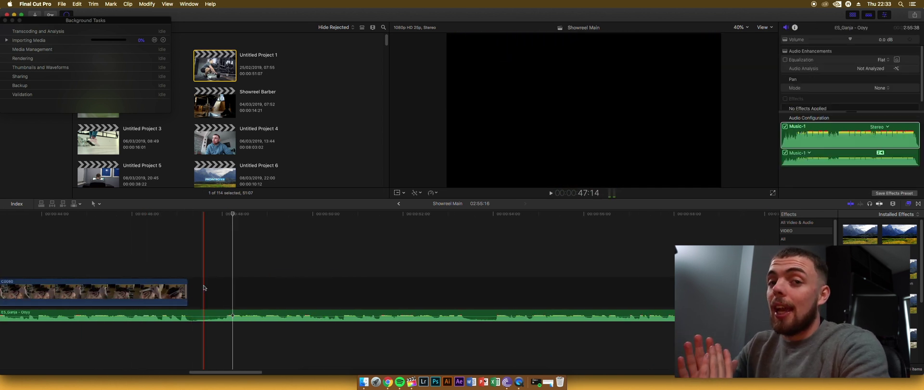
Step: Add C0042.MP4 from the bARBERS folder to the timeline after the C0080 clip and slow it to 50%
{"action": "left_click_drag", "start_coordinate": [472, 134], "coordinate": [255, 289]}
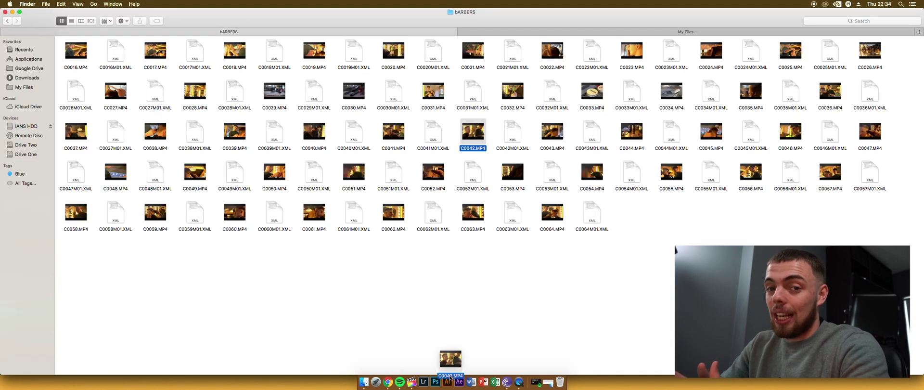
{"action": "left_click_drag", "start_coordinate": [189, 287], "coordinate": [309, 270]}
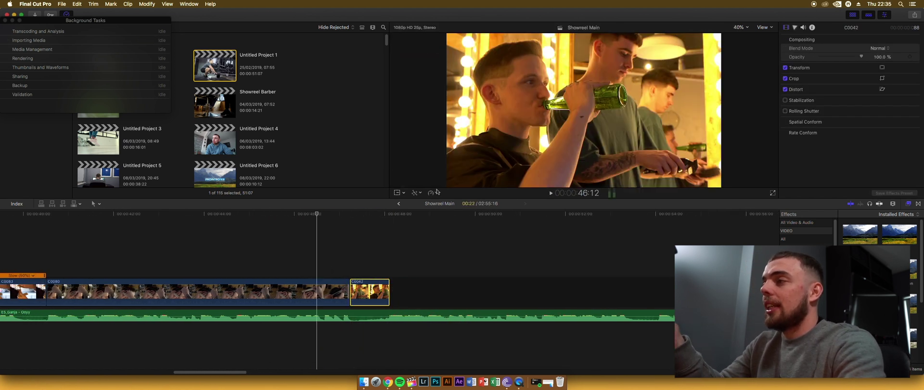
{"action": "left_click", "coordinate": [435, 193]}
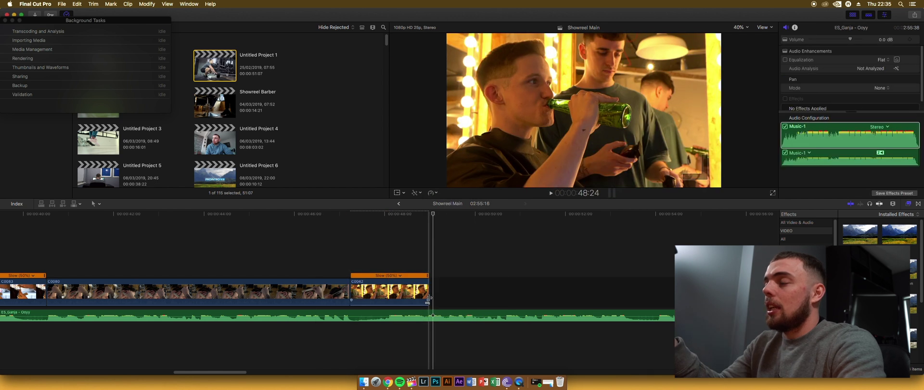
{"action": "key", "text": "space"}
{"action": "key", "text": "space"}
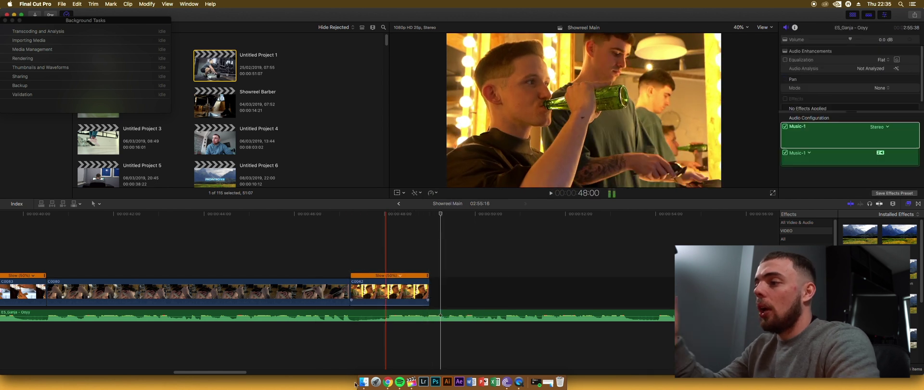
Step: Add C0032.MP4 from the bARBERS folder after the C0042 clip and trim its start and end to the music
{"action": "left_click", "coordinate": [364, 382]}
{"action": "left_click_drag", "start_coordinate": [512, 101], "coordinate": [448, 293]}
{"action": "left_click_drag", "start_coordinate": [412, 256], "coordinate": [449, 272]}
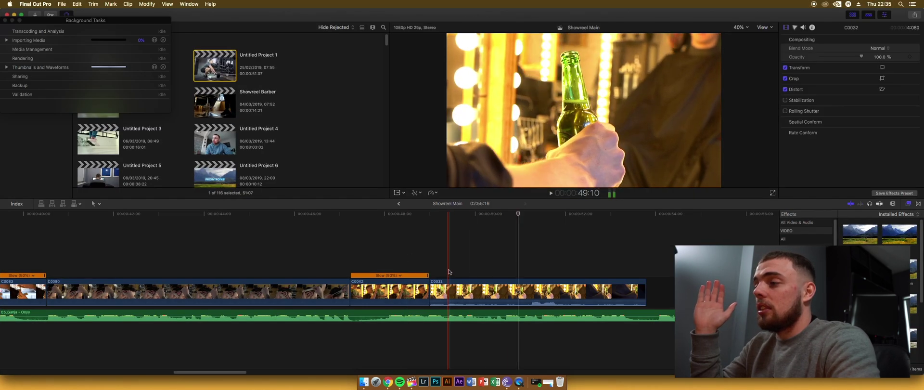
{"action": "key", "text": "alt+bracketleft"}
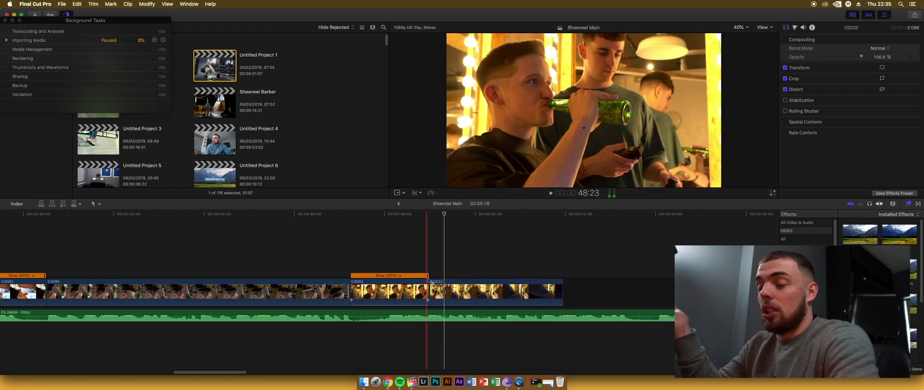
{"action": "key", "text": "alt+bracketright"}
{"action": "key", "text": "space"}
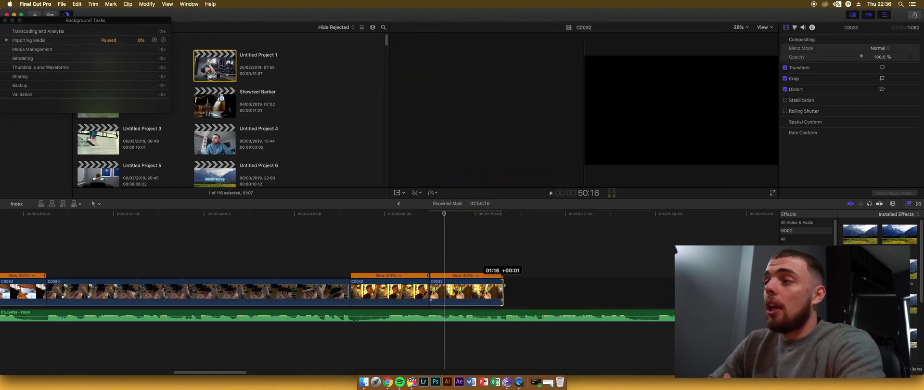
Step: Add another client shot from the bARBERS folder after the C0032 clip and slow it to 50%
{"action": "key", "text": "super+Tab"}
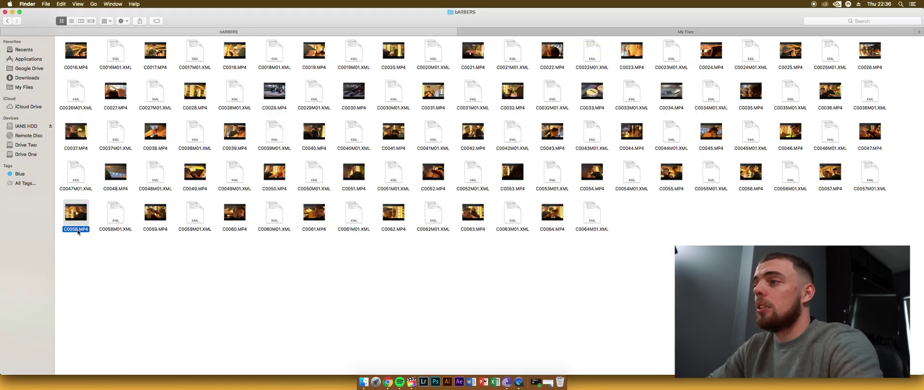
{"action": "double_click", "coordinate": [78, 231]}
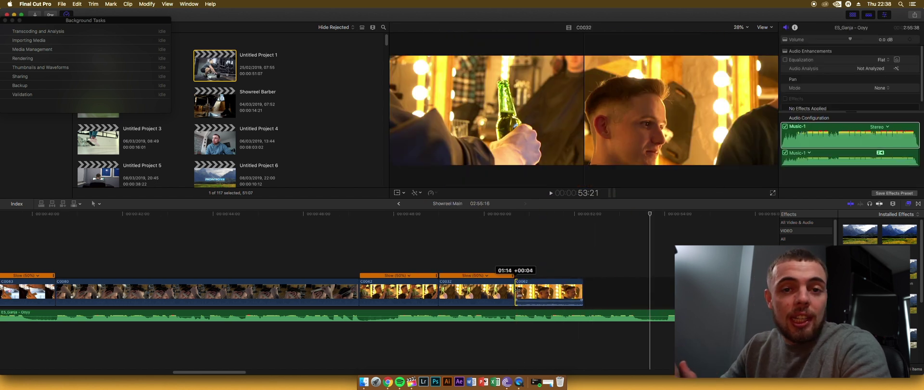
{"action": "left_click", "coordinate": [431, 192]}
{"action": "left_click", "coordinate": [518, 199]}
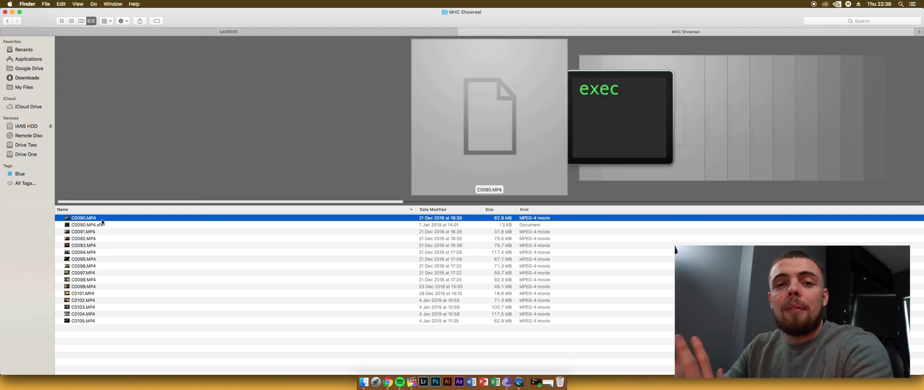
Step: Browse the MHC Showreel clips, and add C0021.MP4 from the Barber Showreel folder to the end of the timeline
{"action": "key", "text": "Down"}
{"action": "key", "text": "Down"}
{"action": "key", "text": "Down"}
{"action": "key", "text": "Down"}
{"action": "key", "text": "Down"}
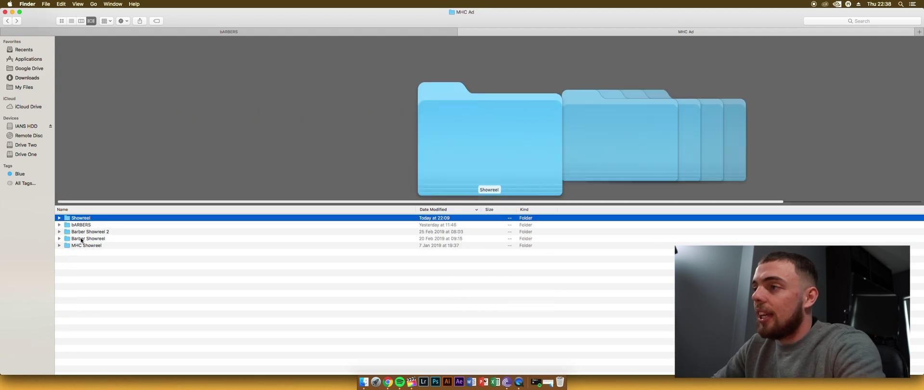
{"action": "left_click", "coordinate": [81, 238]}
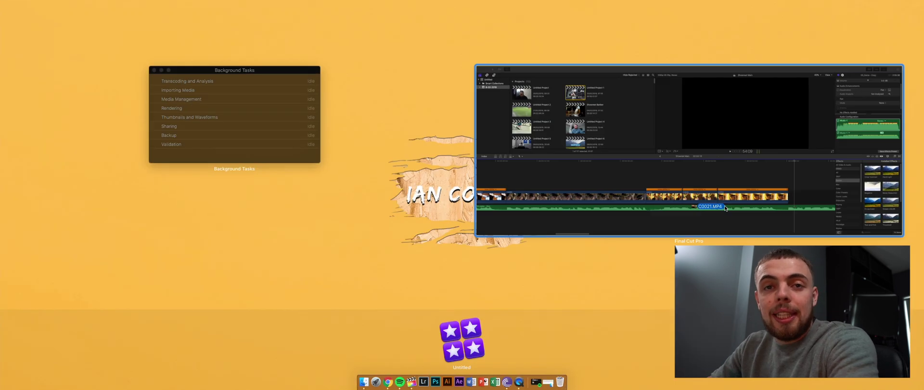
{"action": "left_click_drag", "start_coordinate": [725, 208], "coordinate": [725, 208]}
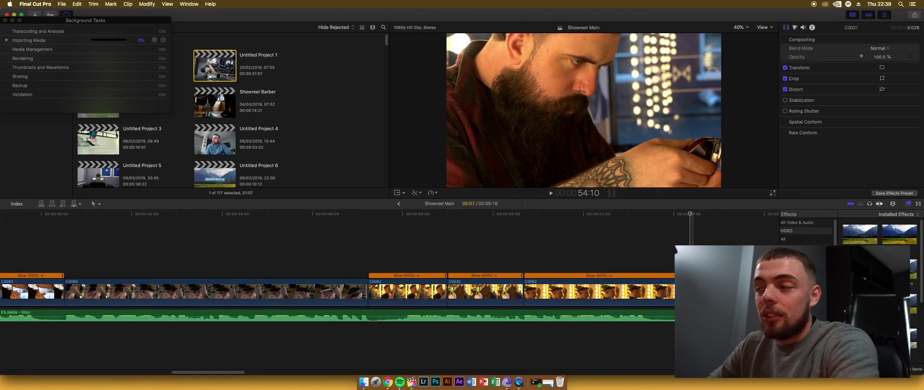
Step: Play up to the C0021 clip, split it to match the music and delete the surplus second section
{"action": "key", "text": "space"}
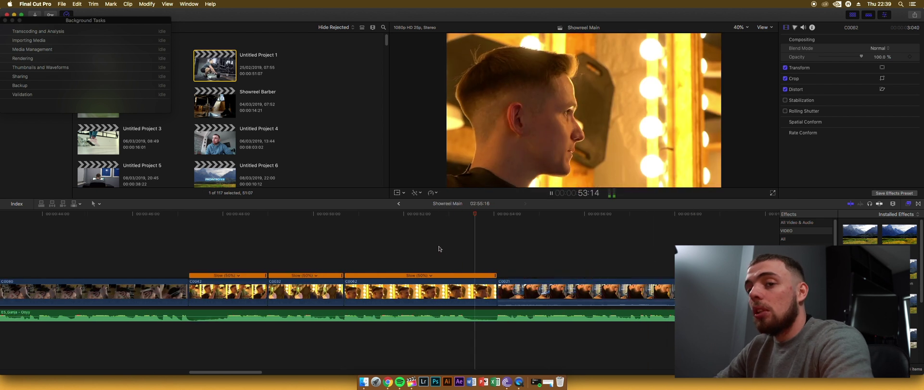
{"action": "left_click", "coordinate": [527, 338]}
{"action": "key", "text": "super+b"}
{"action": "left_click", "coordinate": [582, 291]}
{"action": "key", "text": "BackSpace"}
{"action": "left_click", "coordinate": [594, 339]}
Step: Add C0017.MP4 from the Barber Showreel folder after the C0021 clip and play it to find the cut point
{"action": "key", "text": "super+Tab"}
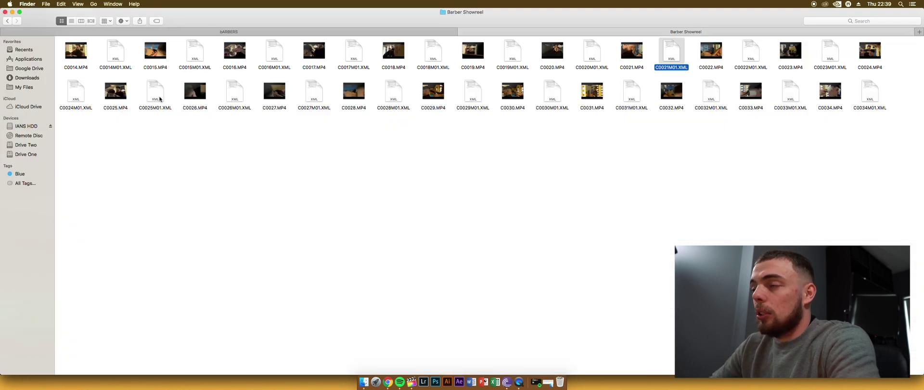
{"action": "left_click_drag", "start_coordinate": [410, 385], "coordinate": [453, 258]}
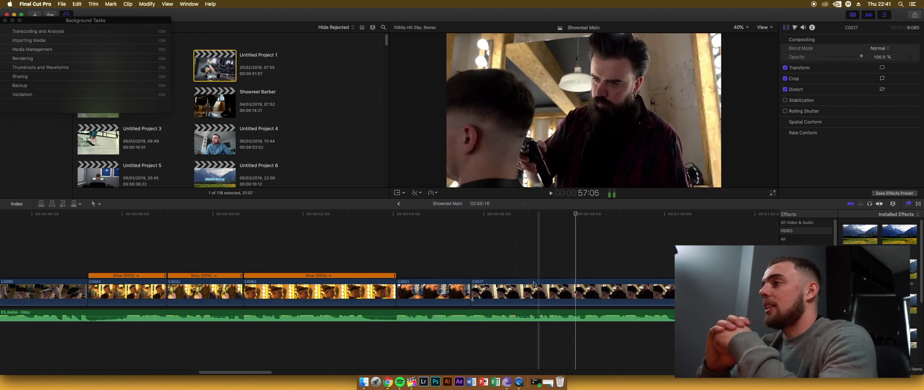
{"action": "key", "text": "space"}
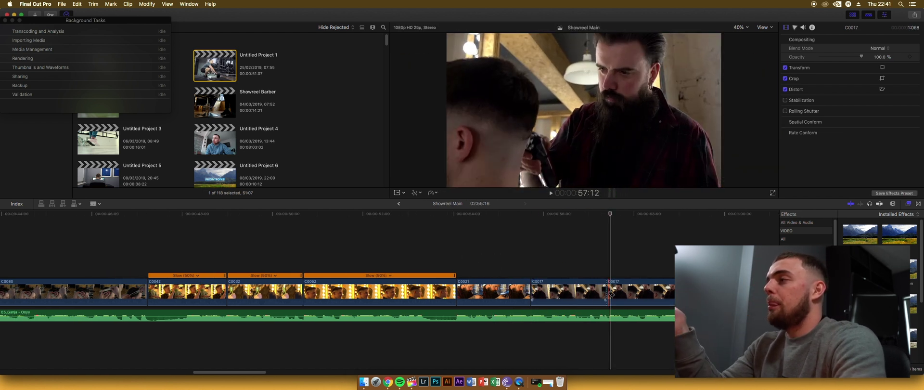
Step: Add C0034.MP4 from the Barber Showreel folder after the C0017 clip and cut off its surplus end
{"action": "key", "text": "super+Tab"}
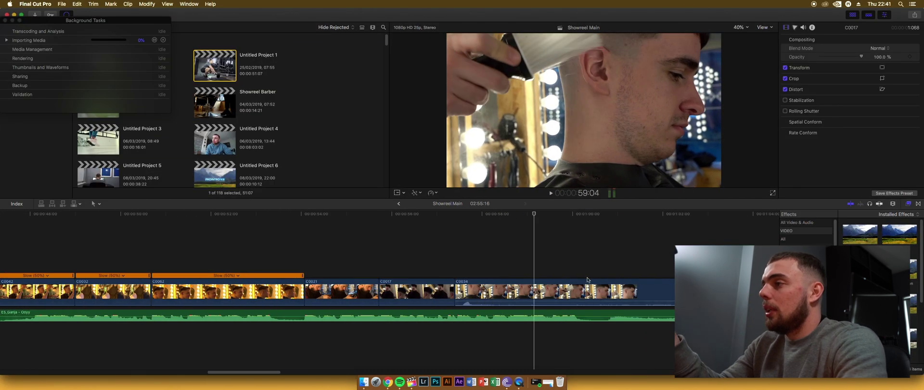
{"action": "key", "text": "space"}
{"action": "key", "text": "super+b"}
{"action": "left_click", "coordinate": [635, 289]}
{"action": "key", "text": "Delete"}
Step: Slow the C0034 clip to 50%, cut it to the music and play it back
{"action": "left_click", "coordinate": [567, 289]}
{"action": "left_click", "coordinate": [433, 193]}
{"action": "left_click", "coordinate": [523, 203]}
{"action": "key", "text": "super+b"}
{"action": "key", "text": "space"}
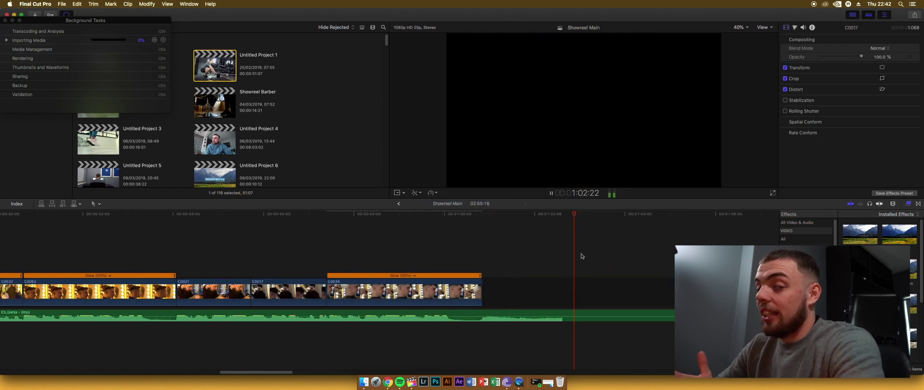
Step: Play the showreel from the beginning of the timeline to review the edit so far
{"action": "key", "text": "Home"}
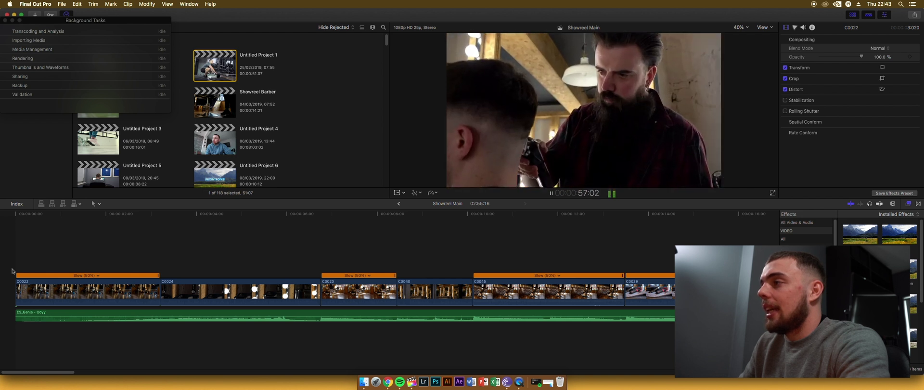
{"action": "key", "text": "space"}
{"action": "scroll", "coordinate": [96, 270], "scroll_direction": "right", "scroll_amount": 10}
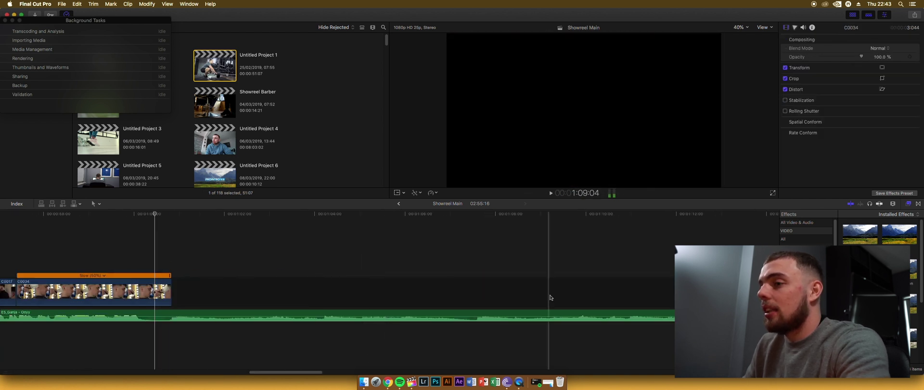
Step: Cut the ES_Ganja music track at about 1:13 and remove the remainder
{"action": "scroll", "coordinate": [482, 293], "scroll_direction": "right", "scroll_amount": 10}
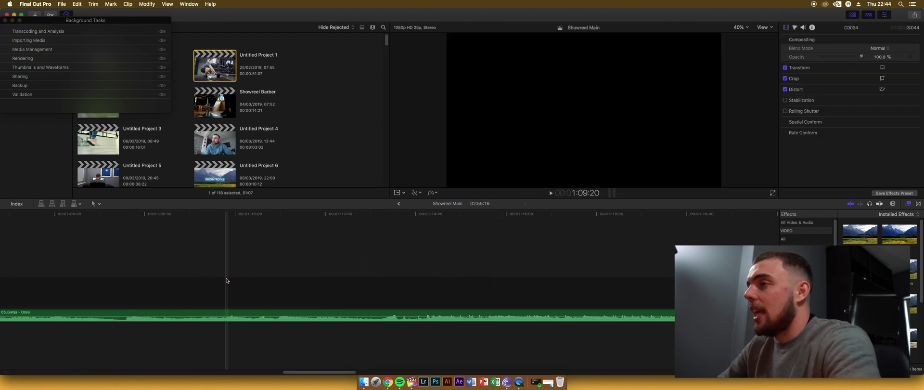
{"action": "scroll", "coordinate": [145, 260], "scroll_direction": "left", "scroll_amount": 10}
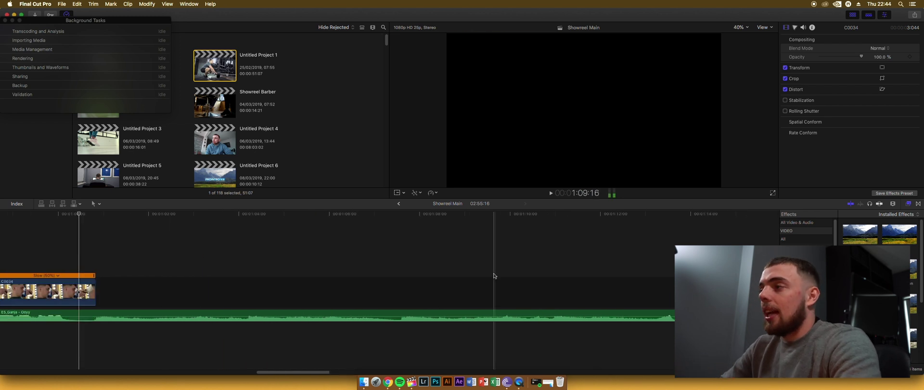
{"action": "left_click", "coordinate": [654, 316]}
{"action": "scroll", "coordinate": [337, 289], "scroll_direction": "left", "scroll_amount": 10}
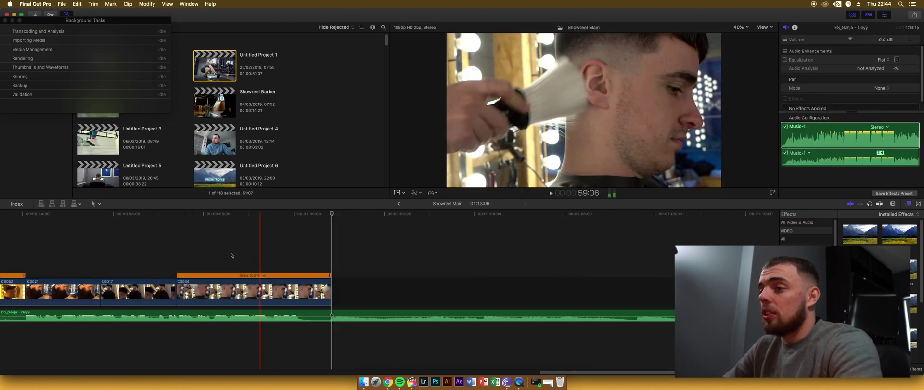
{"action": "scroll", "coordinate": [77, 289], "scroll_direction": "left", "scroll_amount": 15}
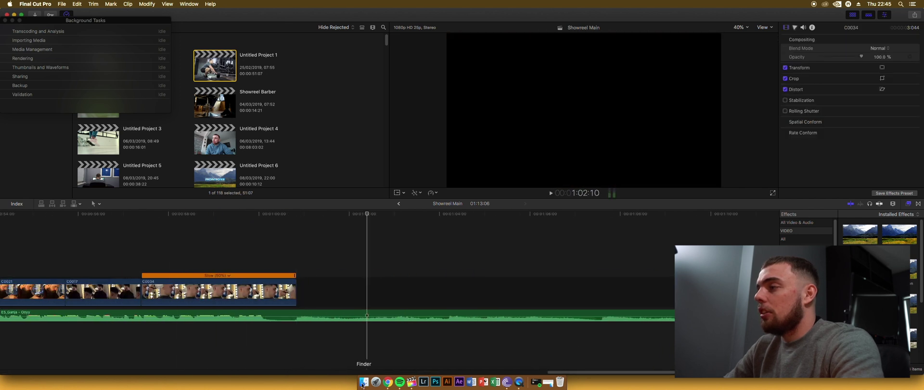
Step: Add C0062.MP4 from the Showreel folder after the C0034 clip and delete its short opening section
{"action": "left_click", "coordinate": [363, 382]}
{"action": "double_click", "coordinate": [117, 246]}
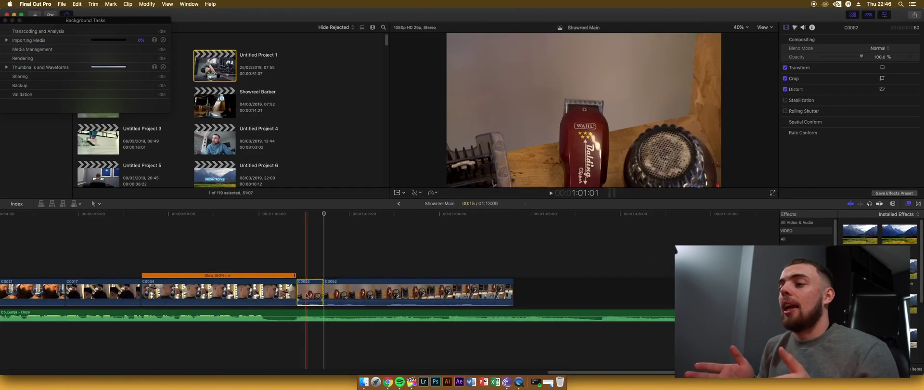
{"action": "key", "text": "BackSpace"}
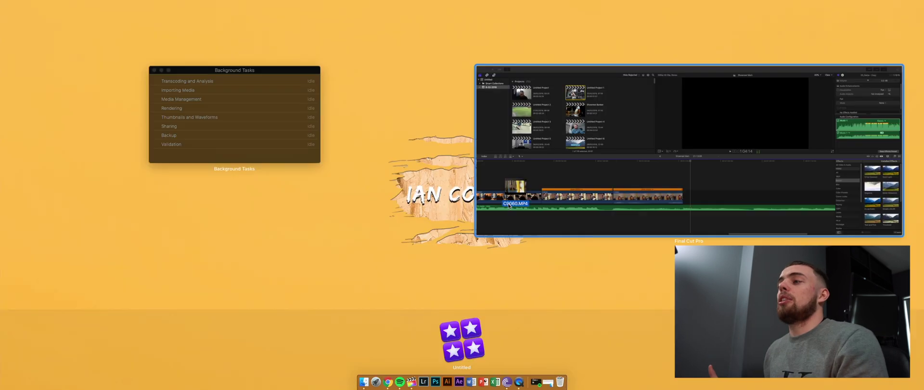
Step: Add C0060.MP4 after the slowed C0062 clip and cut away its surplus footage
{"action": "key", "text": "BackSpace"}
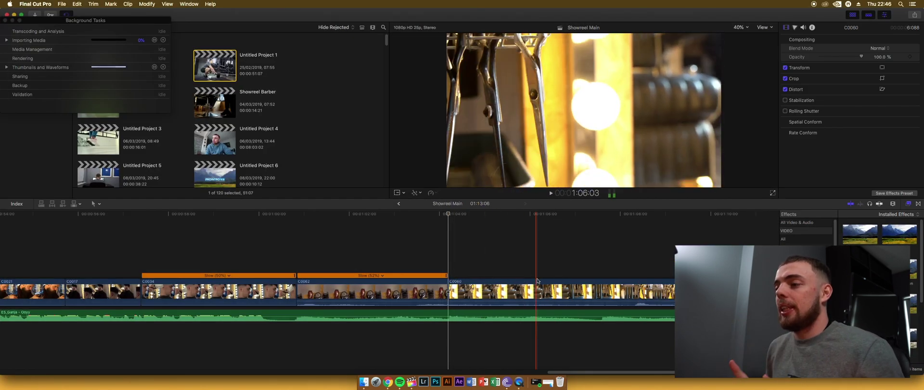
{"action": "key", "text": "BackSpace"}
{"action": "key", "text": "space"}
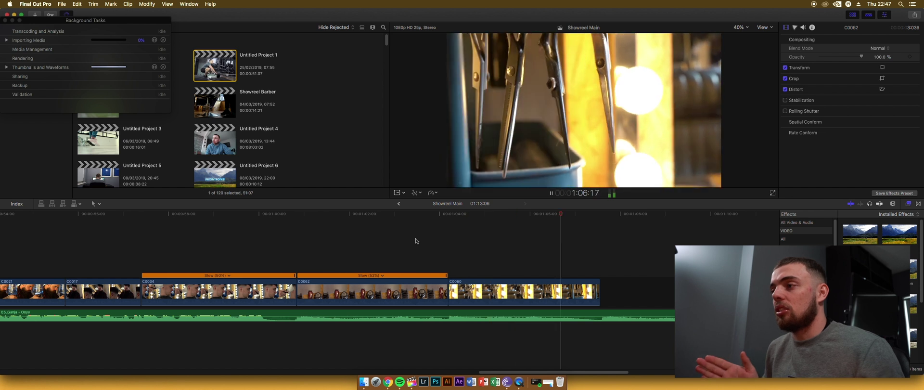
{"action": "key", "text": "super+b"}
{"action": "key", "text": "BackSpace"}
Step: Reverse the C0060 clip and slow it down, stretching its end to match the music
{"action": "left_click", "coordinate": [433, 194]}
{"action": "left_click", "coordinate": [444, 242]}
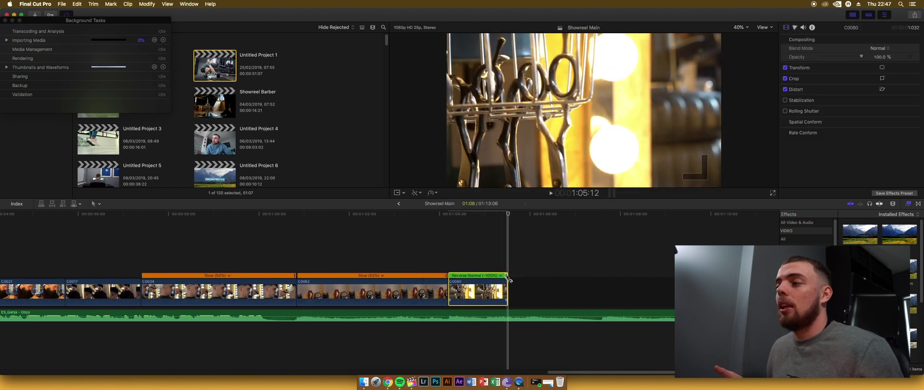
{"action": "left_click", "coordinate": [432, 193]}
{"action": "left_click", "coordinate": [520, 199]}
{"action": "left_click_drag", "start_coordinate": [568, 276], "coordinate": [601, 276]}
{"action": "left_click", "coordinate": [450, 260]}
{"action": "key", "text": "space"}
Step: Add C0039.MP4 from the Showreel folder after the reversed C0060 clip and delete its surplus second section
{"action": "key", "text": "super+Tab"}
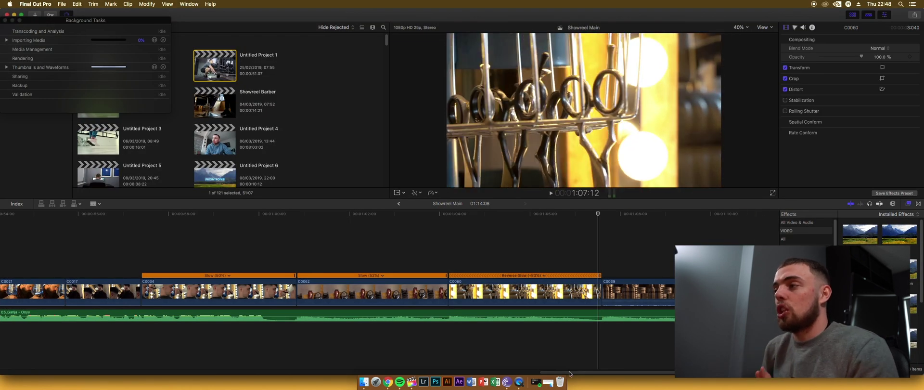
{"action": "left_click_drag", "start_coordinate": [570, 372], "coordinate": [622, 373]}
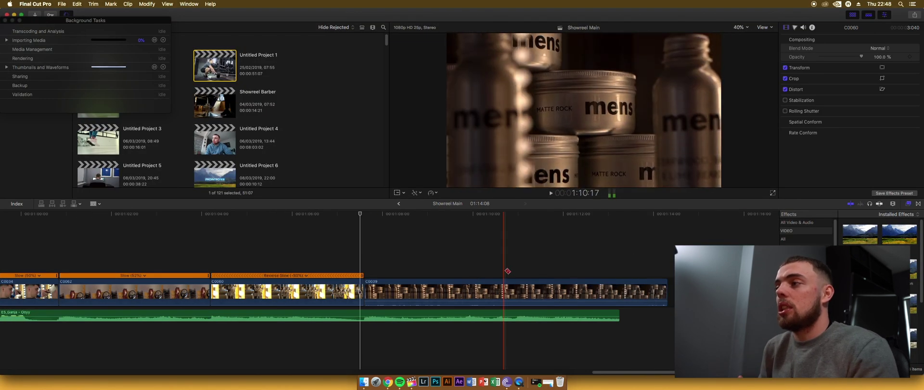
{"action": "key", "text": "a"}
{"action": "left_click", "coordinate": [540, 292]}
{"action": "key", "text": "Delete"}
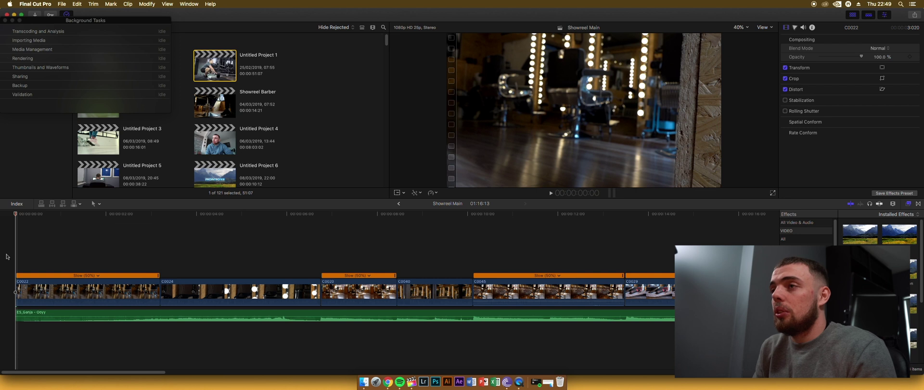
Step: Play the showreel full screen from the beginning, and switch to Finder
{"action": "key", "text": "super+shift+f"}
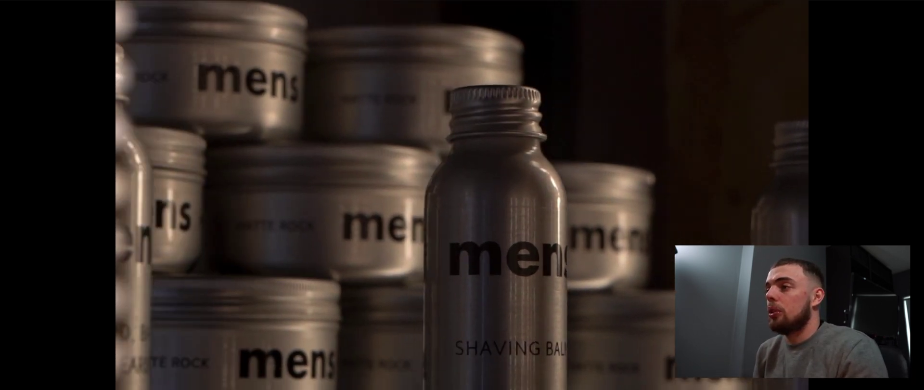
{"action": "key", "text": "Escape"}
{"action": "key", "text": "super+Tab"}
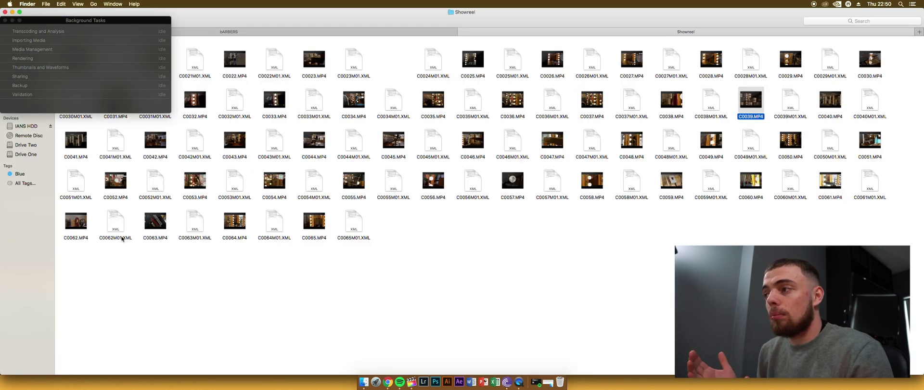
Step: Preview candidate clips from the Showreel and bARBERS folders, including C0026.MP4
{"action": "double_click", "coordinate": [155, 140]}
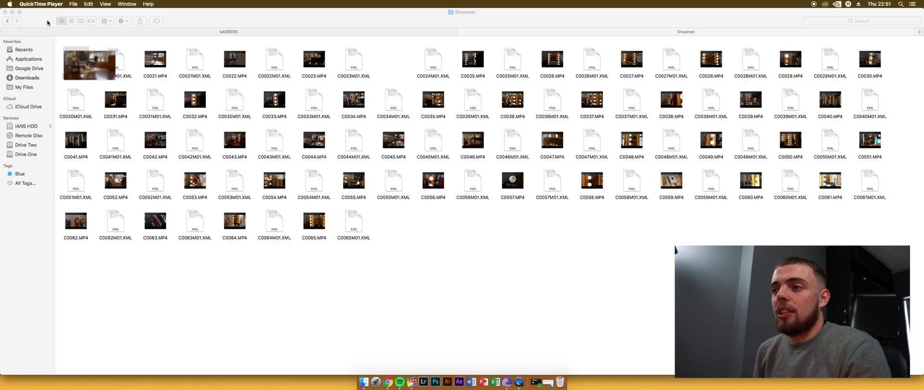
{"action": "double_click", "coordinate": [316, 237]}
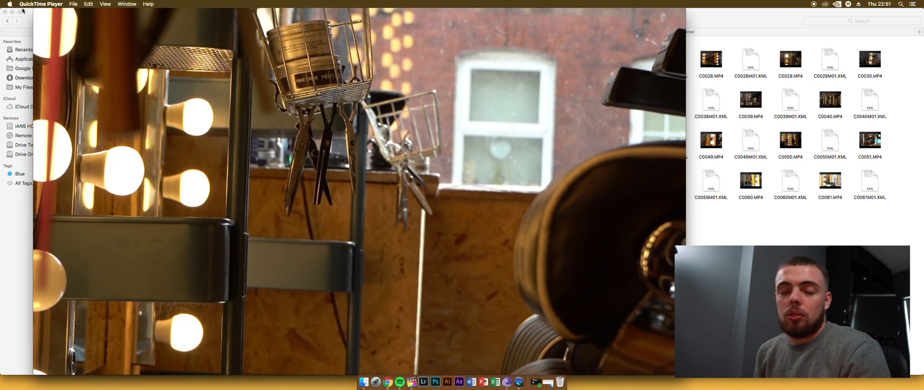
{"action": "left_click", "coordinate": [5, 12]}
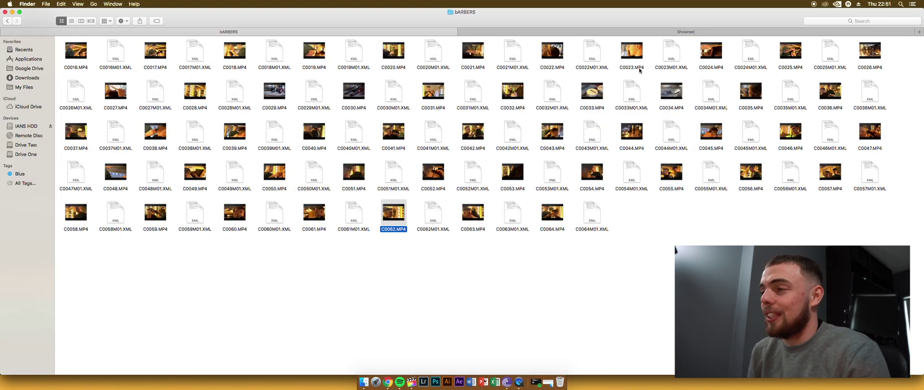
{"action": "double_click", "coordinate": [870, 50]}
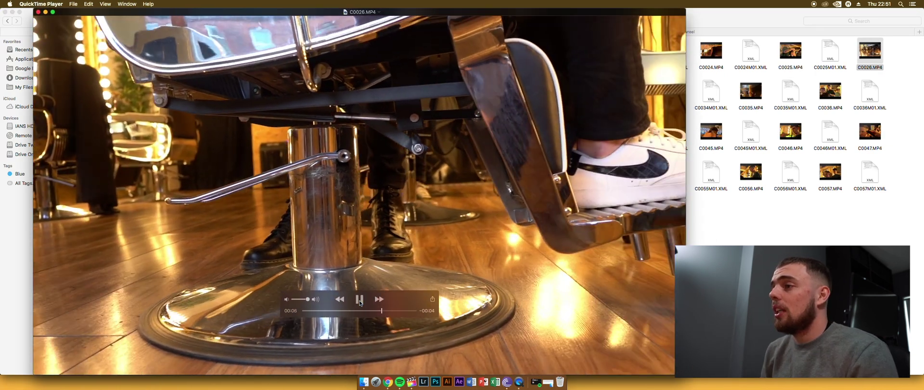
{"action": "key", "text": "super+w"}
Step: Add C0026.MP4 after the slowed C0039 clip and delete the surplus footage running beyond the end of the music
{"action": "left_click_drag", "start_coordinate": [870, 50], "coordinate": [579, 321]}
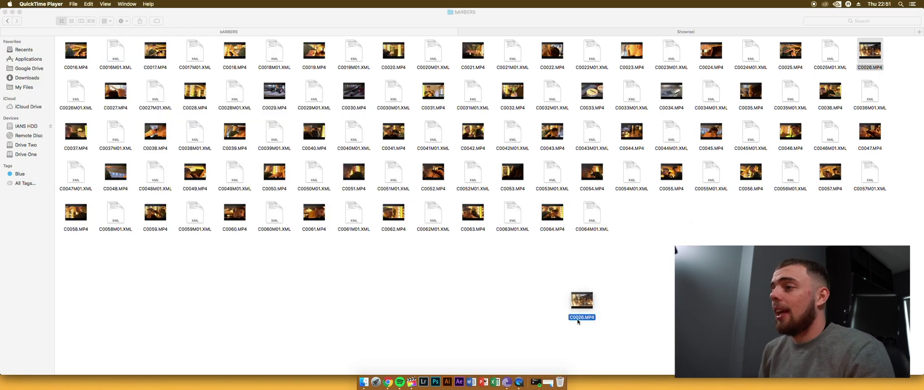
{"action": "left_click_drag", "start_coordinate": [411, 382], "coordinate": [501, 265]}
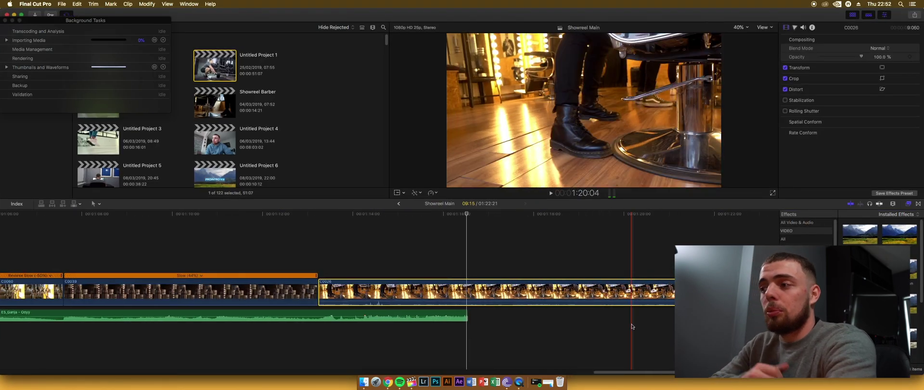
{"action": "key", "text": "Delete"}
{"action": "key", "text": "space"}
{"action": "left_click_drag", "start_coordinate": [316, 288], "coordinate": [220, 289]}
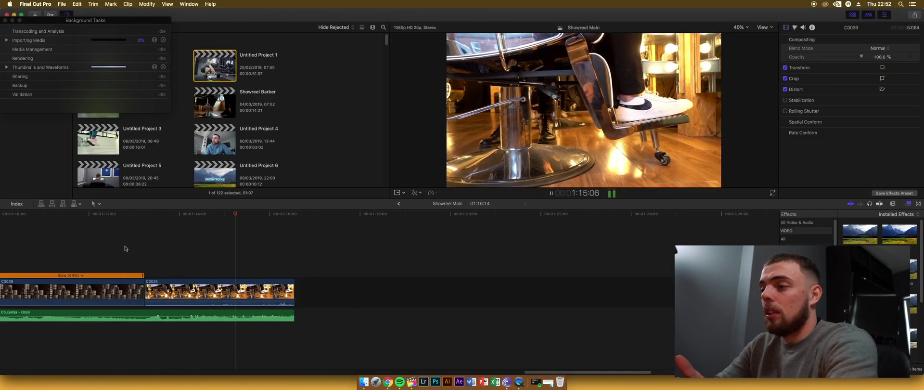
Step: Slow down the C0026 clip, extend the music, and stretch the slowed clip to end with it at about 1:20:04
{"action": "left_click", "coordinate": [432, 192]}
{"action": "key", "text": "space"}
{"action": "left_click", "coordinate": [96, 254]}
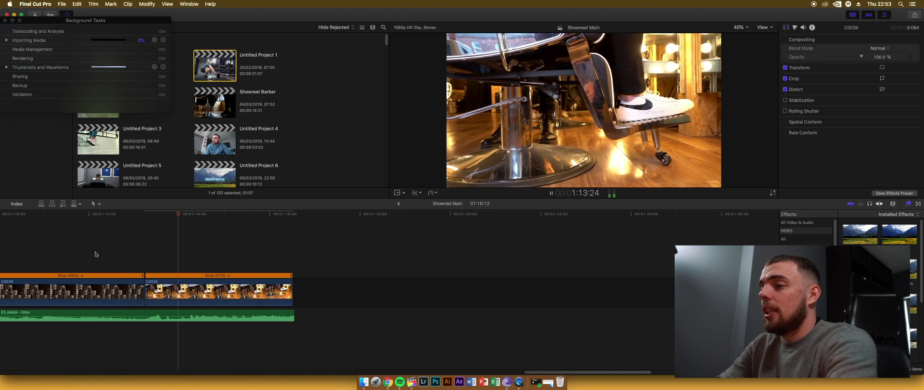
{"action": "left_click_drag", "start_coordinate": [295, 318], "coordinate": [458, 318]}
{"action": "left_click_drag", "start_coordinate": [291, 275], "coordinate": [456, 276]}
{"action": "key", "text": "space"}
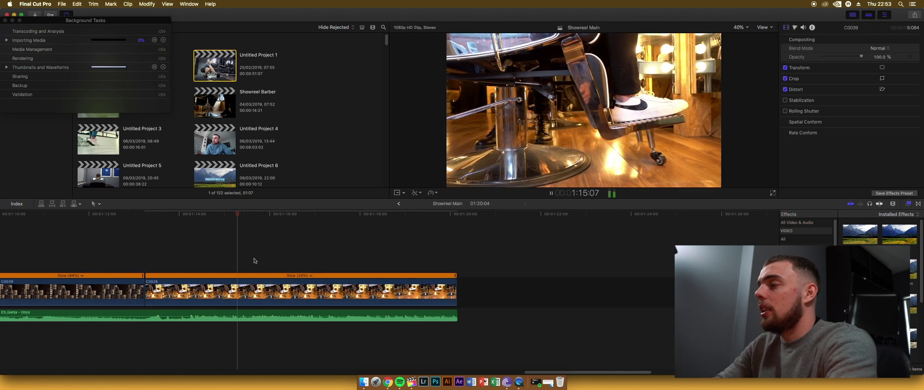
Step: Extend the music track well past the C0026 clip, cut it, and delete its surplus end
{"action": "left_click_drag", "start_coordinate": [457, 312], "coordinate": [674, 313]}
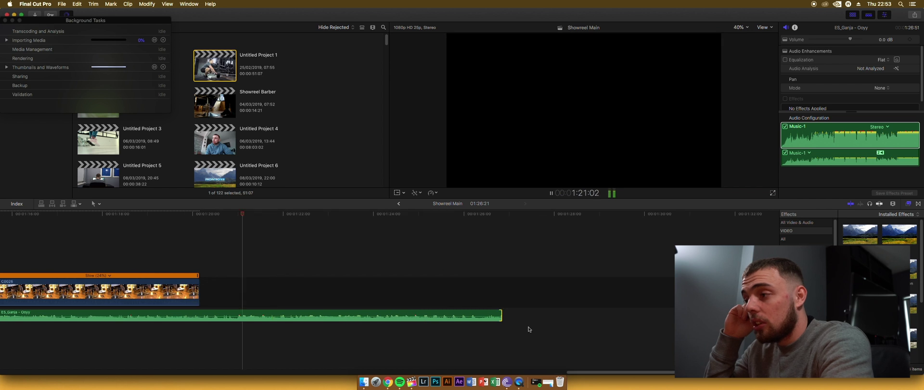
{"action": "key", "text": "space"}
{"action": "left_click", "coordinate": [539, 289]}
{"action": "key", "text": "super+b"}
{"action": "left_click", "coordinate": [592, 316]}
{"action": "key", "text": "Delete"}
{"action": "key", "text": "space"}
Step: Apply the Gaussian blur effect to the slowed C0026 clip with an amount of 25.71
{"action": "left_click_drag", "start_coordinate": [597, 371], "coordinate": [548, 369]}
{"action": "left_click", "coordinate": [429, 289]}
{"action": "key", "text": "space"}
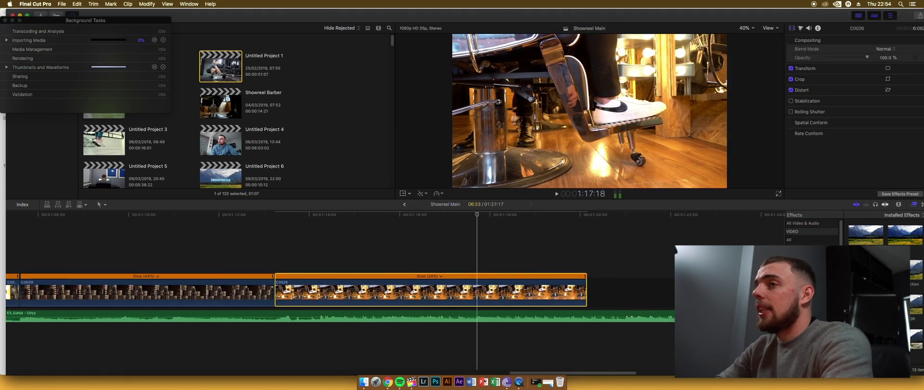
{"action": "double_click", "coordinate": [866, 235]}
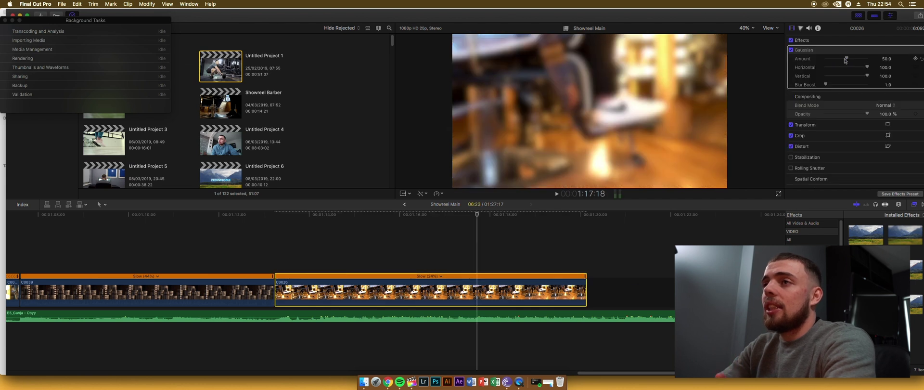
Step: Find the MHC Circle logo in the Downloads folder and place it above the blurred C0026 clip
{"action": "left_click", "coordinate": [364, 382]}
{"action": "scroll", "coordinate": [125, 281], "scroll_direction": "down", "scroll_amount": 15}
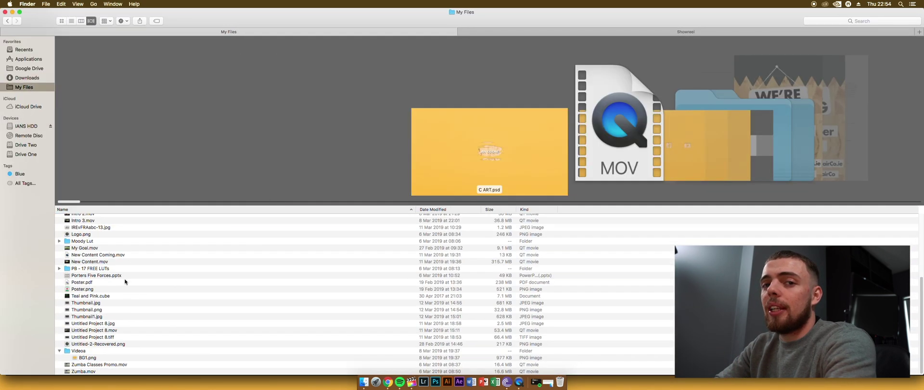
{"action": "left_click", "coordinate": [26, 145]}
{"action": "double_click", "coordinate": [70, 219]}
{"action": "left_click", "coordinate": [8, 21]}
{"action": "left_click", "coordinate": [27, 78]}
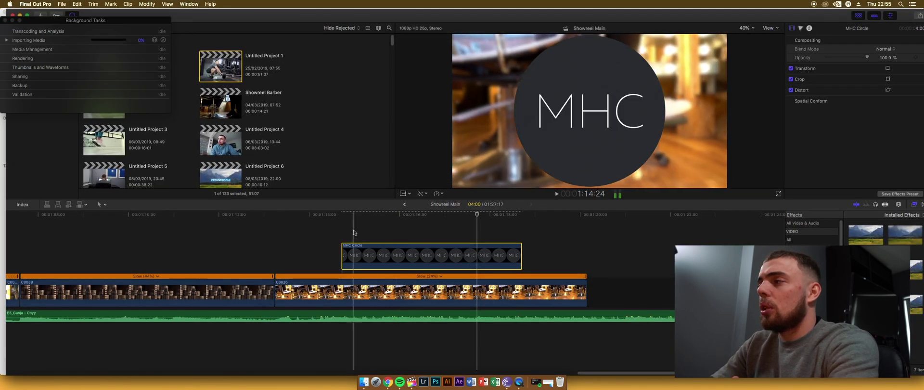
Step: Scale down the MHC Circle logo and add transitions to both of its ends
{"action": "left_click", "coordinate": [403, 193]}
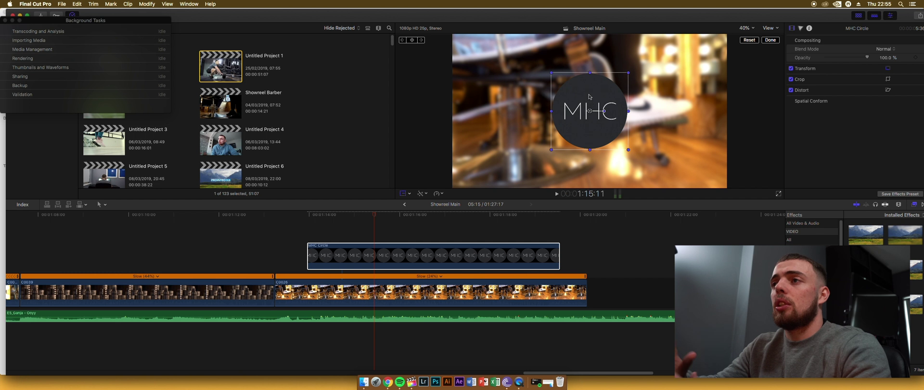
{"action": "key", "text": "ctrl+super+5"}
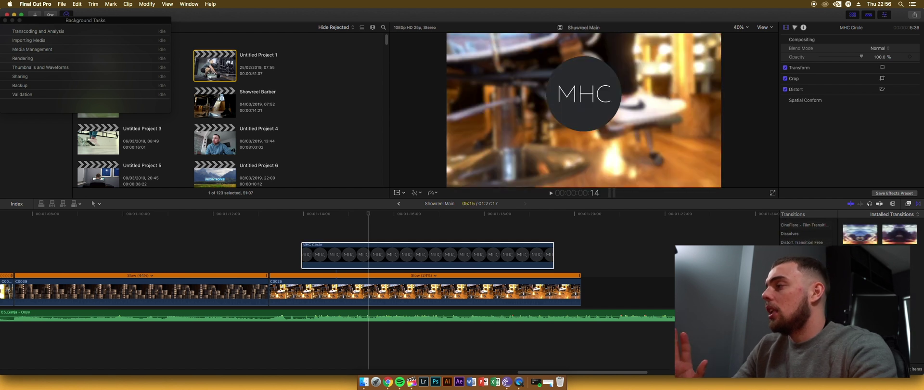
{"action": "key", "text": "super+t"}
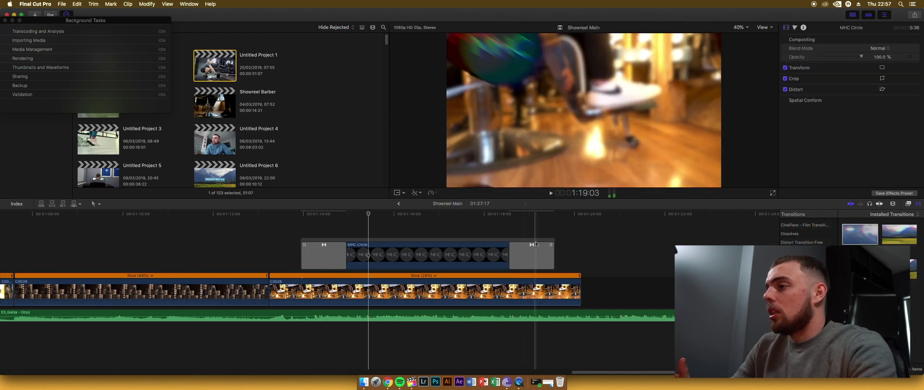
Step: Delete the MHC Circle logo and its transitions from above the C0026 clip
{"action": "scroll", "coordinate": [425, 238], "scroll_direction": "right", "scroll_amount": 5}
{"action": "key", "text": "Delete"}
{"action": "key", "text": "space"}
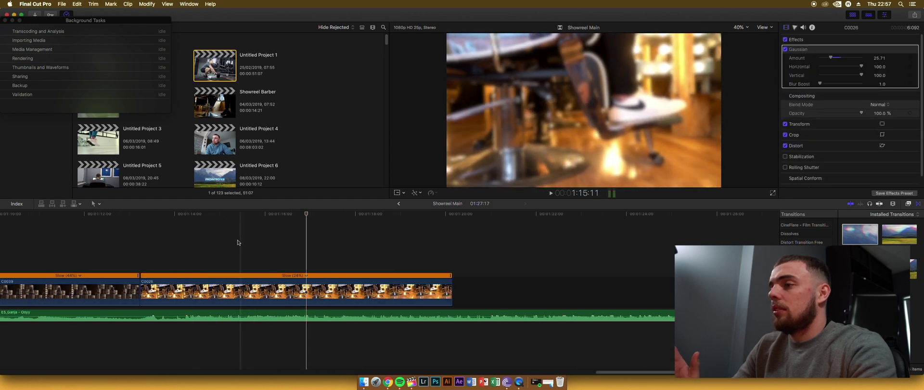
{"action": "left_click", "coordinate": [530, 243]}
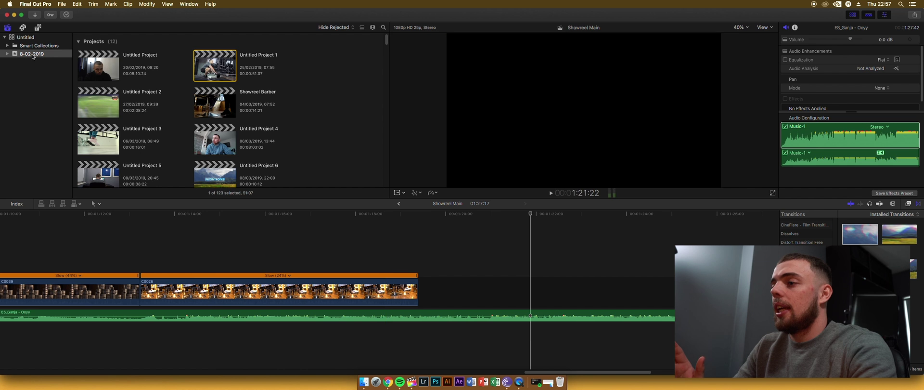
Step: Browse the installed titles and place the Scale title from My FCPeffects above the C0026 clip
{"action": "left_click", "coordinate": [38, 27]}
{"action": "left_click", "coordinate": [41, 136]}
{"action": "left_click", "coordinate": [118, 98]}
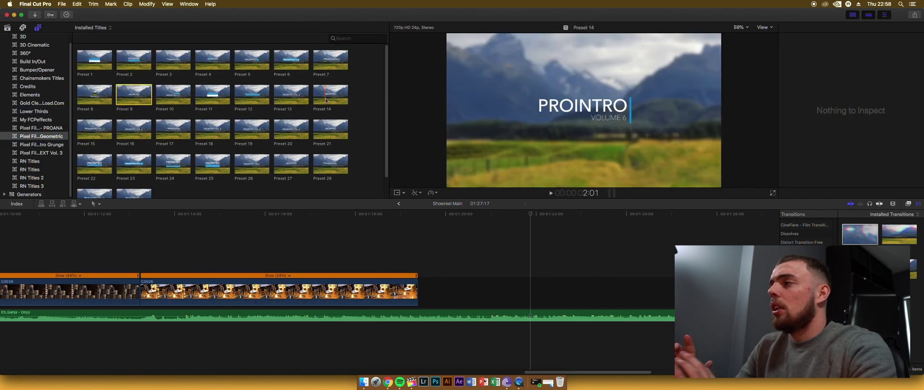
{"action": "left_click", "coordinate": [32, 170]}
{"action": "left_click", "coordinate": [36, 120]}
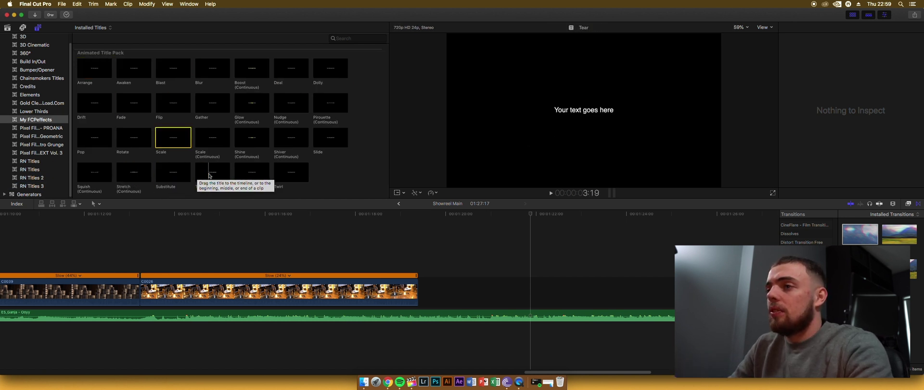
{"action": "left_click_drag", "start_coordinate": [173, 137], "coordinate": [288, 264]}
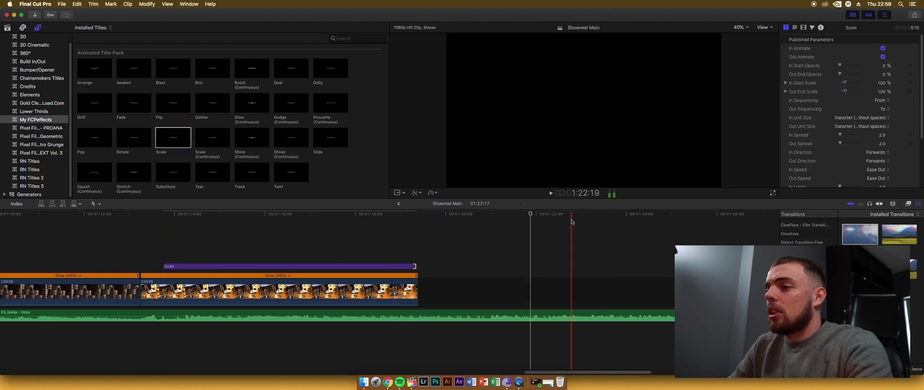
Step: Set the Scale title's text to "Class" in the Muller Thin font
{"action": "left_click", "coordinate": [795, 27]}
{"action": "triple_click", "coordinate": [805, 61]}
{"action": "type", "text": "Class"}
{"action": "left_click", "coordinate": [860, 91]}
{"action": "scroll", "coordinate": [843, 229], "scroll_direction": "down", "scroll_amount": 6}
{"action": "scroll", "coordinate": [843, 229], "scroll_direction": "down", "scroll_amount": 3}
{"action": "left_click", "coordinate": [843, 229]}
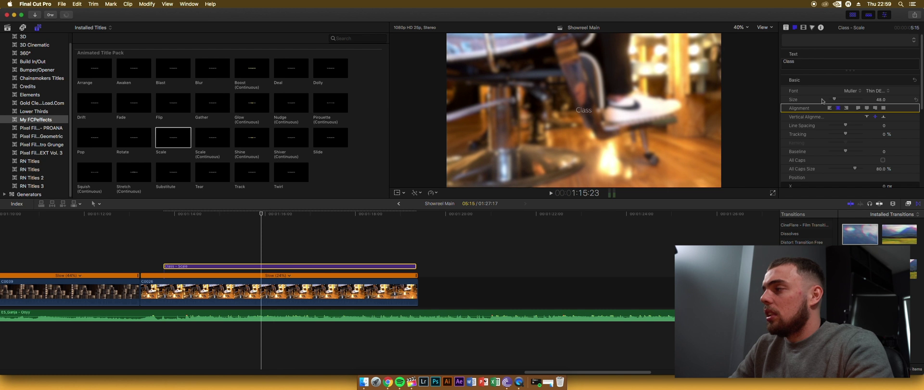
Step: Undo the last title edit, try the Track title above the C0026 clip, and play it back
{"action": "key", "text": "super+z"}
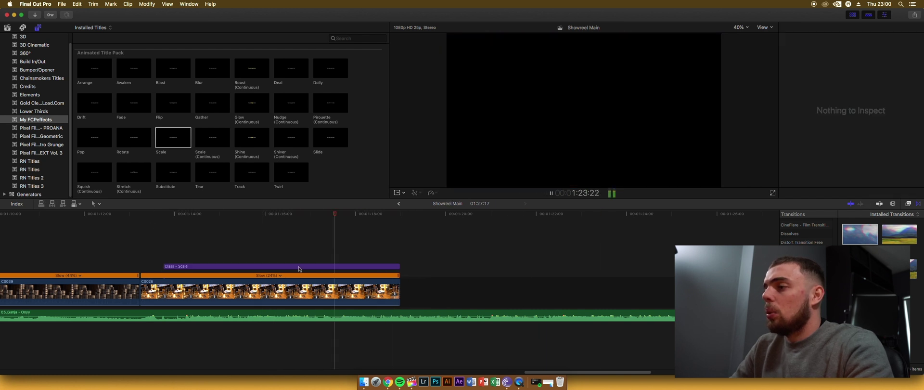
{"action": "left_click_drag", "start_coordinate": [238, 173], "coordinate": [207, 267]}
{"action": "key", "text": "space"}
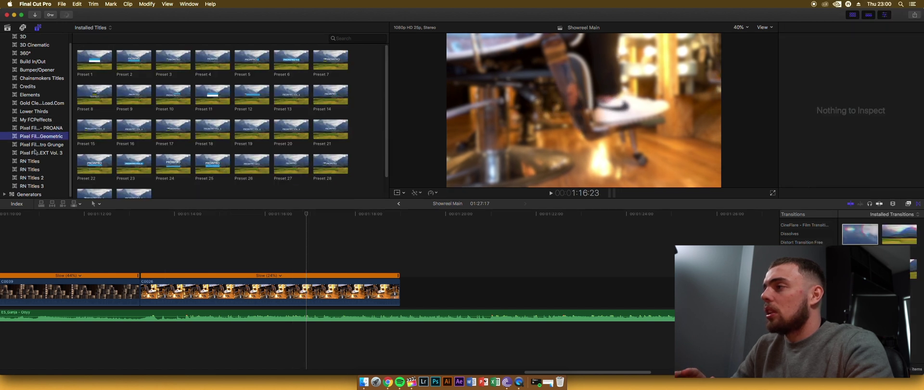
Step: Add the Preset 6 title from the Pixel Film Geometric collection above the C0026 clip
{"action": "scroll", "coordinate": [207, 159], "scroll_direction": "down", "scroll_amount": 1}
{"action": "left_click", "coordinate": [173, 154]}
{"action": "scroll", "coordinate": [133, 158], "scroll_direction": "up", "scroll_amount": 1}
{"action": "left_click_drag", "start_coordinate": [291, 55], "coordinate": [298, 250]}
Step: Change the Preset 6 main title to "Class" in Muller Thin and widen its tracking
{"action": "double_click", "coordinate": [554, 97]}
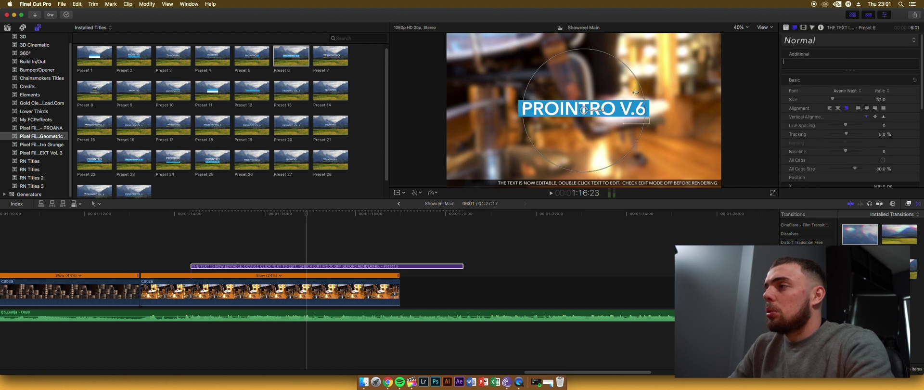
{"action": "type", "text": "Class"}
{"action": "left_click", "coordinate": [852, 91]}
{"action": "left_click", "coordinate": [848, 131]}
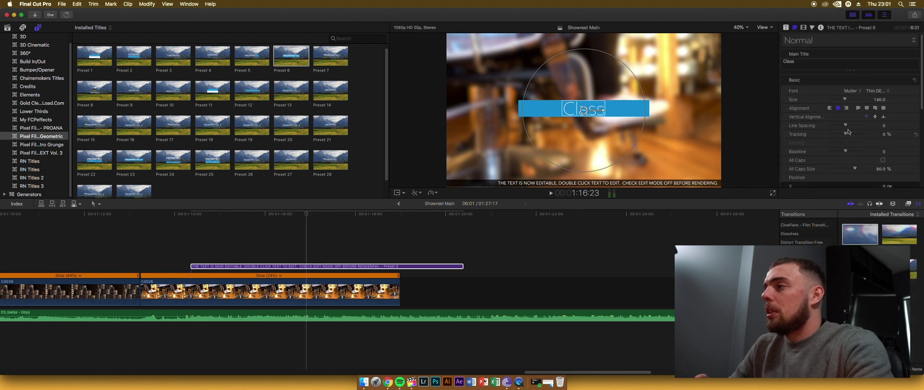
Step: Recolour the bar behind the Class title dark grey and reduce its length to 22.34
{"action": "key", "text": "ctrl+shift+Tab"}
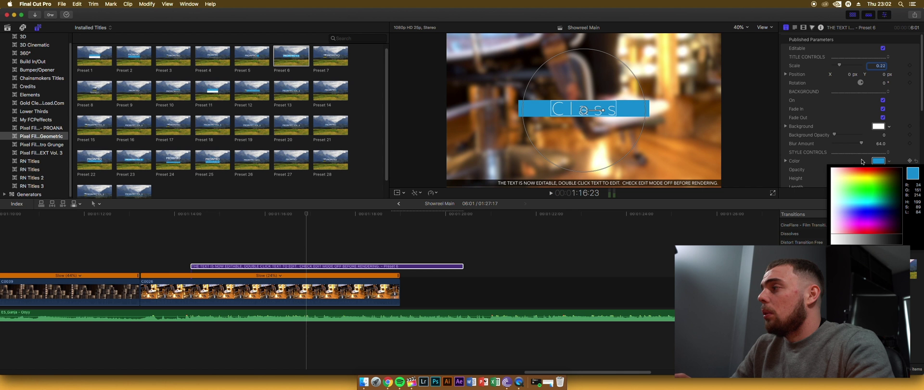
{"action": "left_click", "coordinate": [878, 161]}
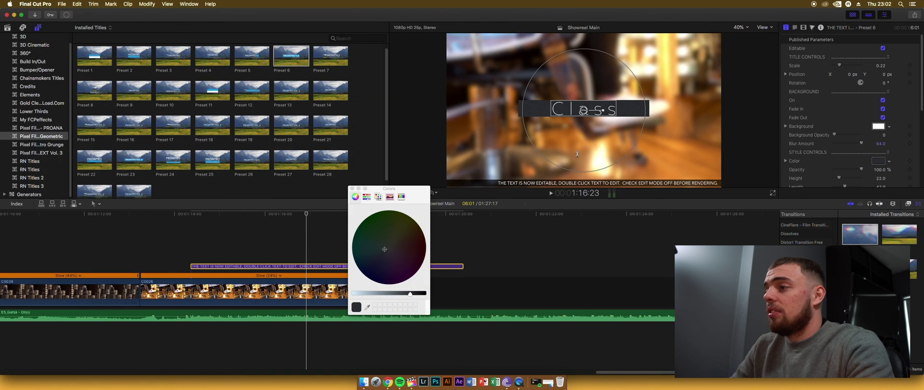
{"action": "scroll", "coordinate": [848, 145], "scroll_direction": "down", "scroll_amount": 1}
{"action": "left_click_drag", "start_coordinate": [845, 177], "coordinate": [840, 179]}
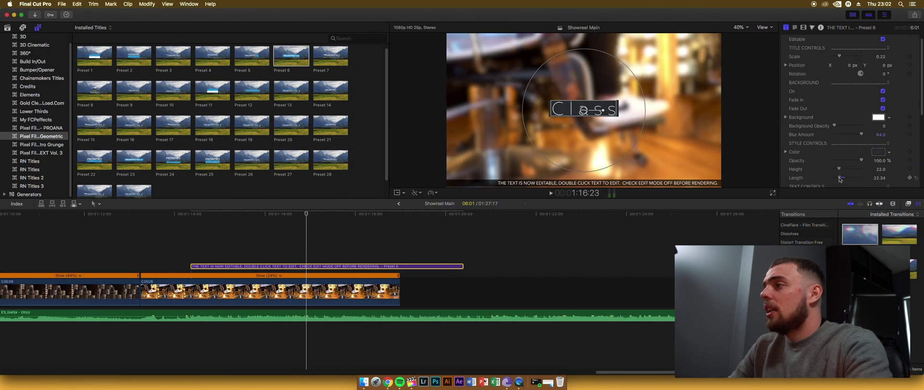
Step: Switch to Finder, preview clips in the Showreel folder, and add C0048.MP4 after the C0026 clip
{"action": "key", "text": "super+Tab"}
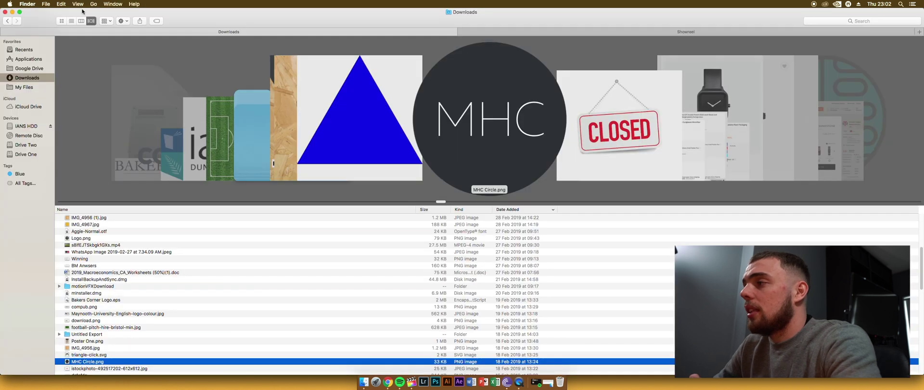
{"action": "key", "text": "ctrl+Tab"}
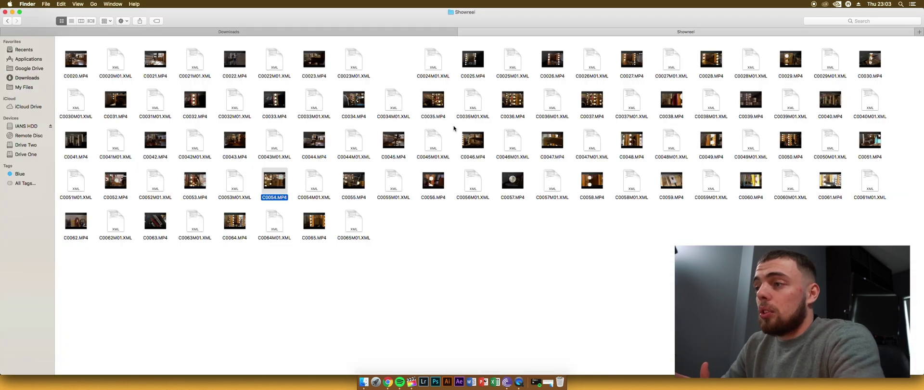
{"action": "key", "text": "space"}
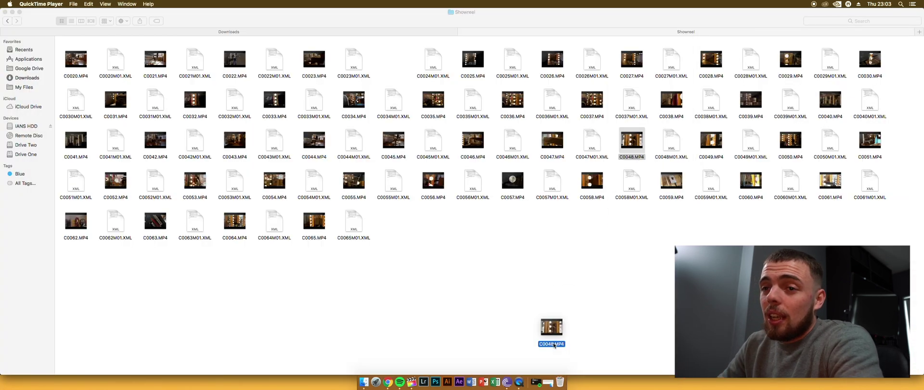
{"action": "left_click_drag", "start_coordinate": [553, 330], "coordinate": [255, 262]}
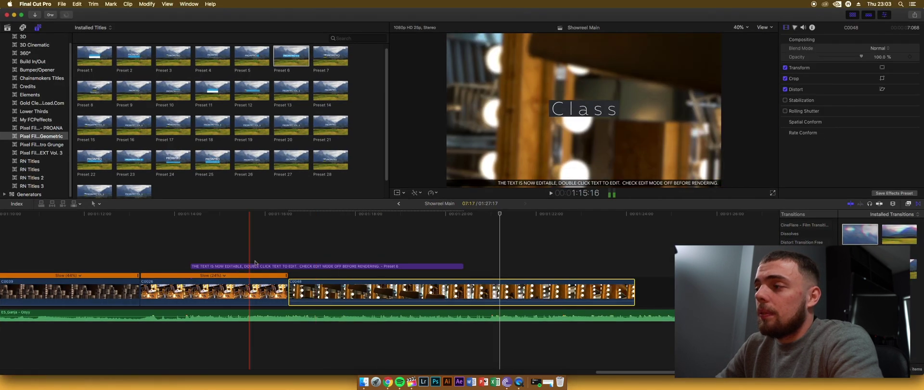
Step: Shorten the Class title to 4:12 and play back the sequence from just before it
{"action": "left_click_drag", "start_coordinate": [463, 266], "coordinate": [393, 266]}
{"action": "left_click", "coordinate": [179, 232]}
{"action": "key", "text": "space"}
Step: Duplicate the Class title after the original over the C0048 clip and change the copy's main title to "Style"
{"action": "left_click", "coordinate": [347, 267]}
{"action": "key", "text": "super+c"}
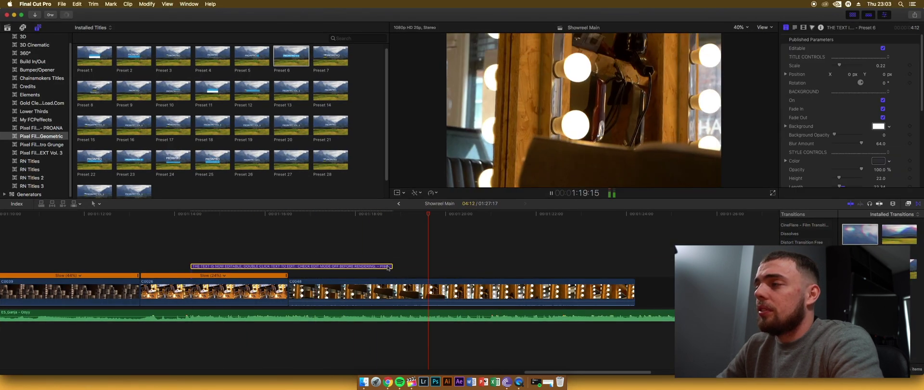
{"action": "key", "text": "super+v"}
{"action": "left_click_drag", "start_coordinate": [452, 272], "coordinate": [408, 272]}
{"action": "double_click", "coordinate": [584, 109]}
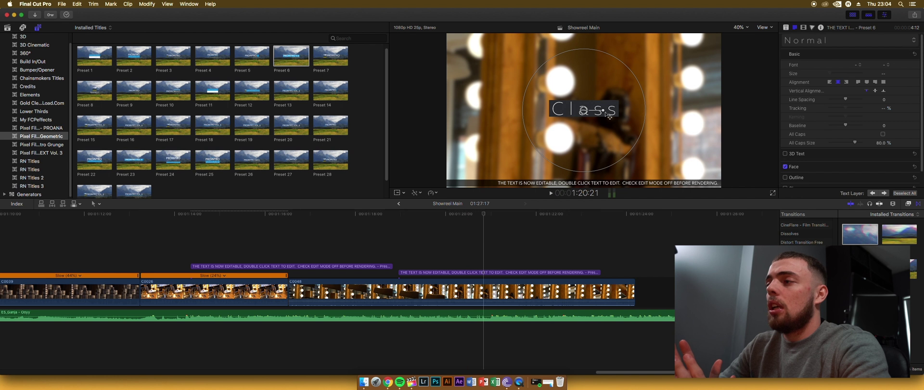
{"action": "type", "text": "S"}
{"action": "scroll", "coordinate": [851, 172], "scroll_direction": "down", "scroll_amount": 3}
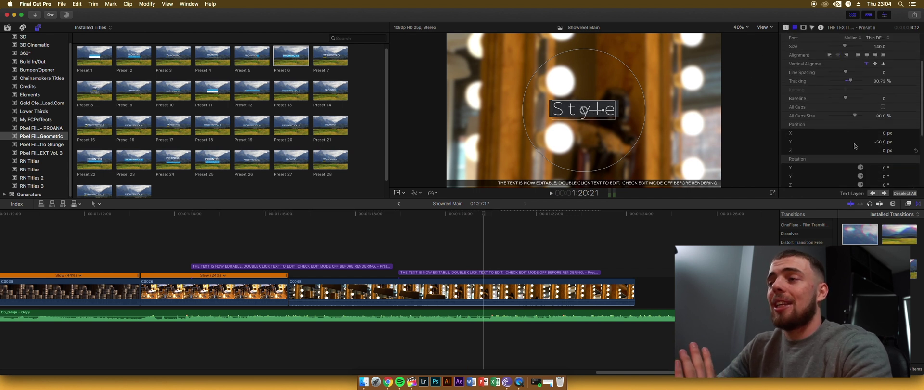
{"action": "left_click", "coordinate": [786, 27]}
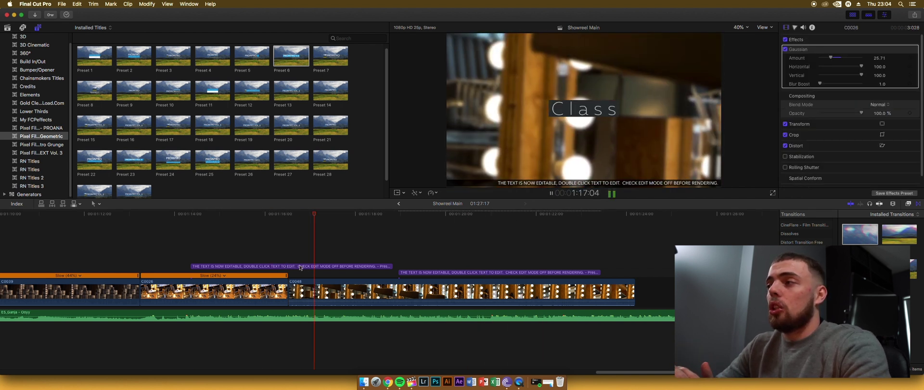
Step: Apply a Gaussian blur of about 33.8 to the C0048 clip and shorten the clip's end
{"action": "key", "text": "alt+["}
{"action": "left_click", "coordinate": [358, 288]}
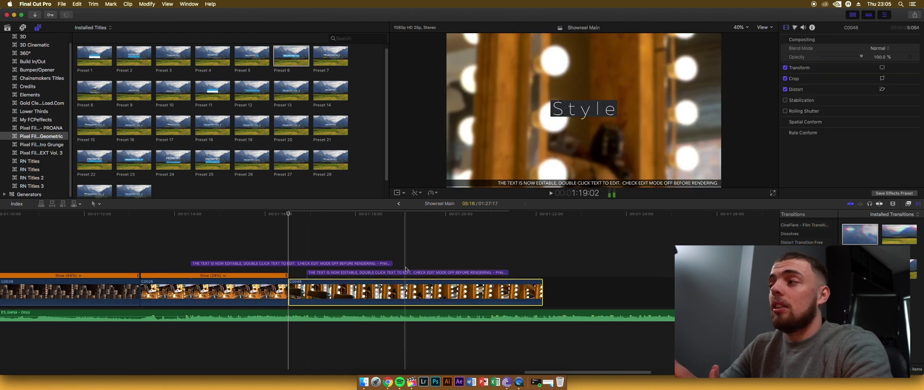
{"action": "key", "text": "super+5"}
{"action": "left_click", "coordinate": [252, 291]}
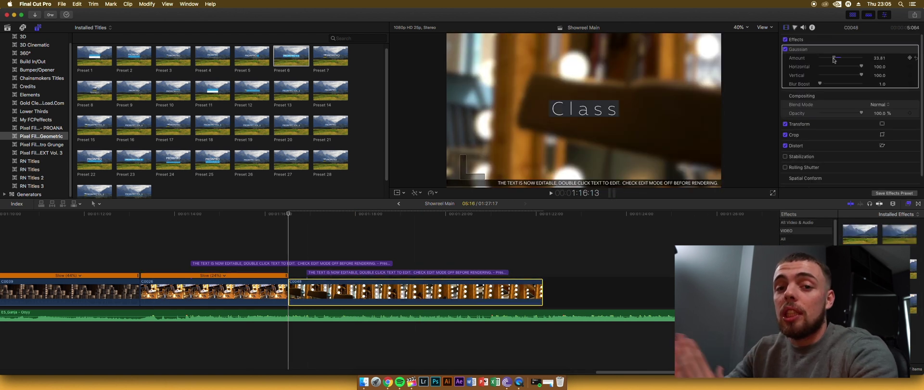
{"action": "left_click_drag", "start_coordinate": [543, 291], "coordinate": [451, 291]}
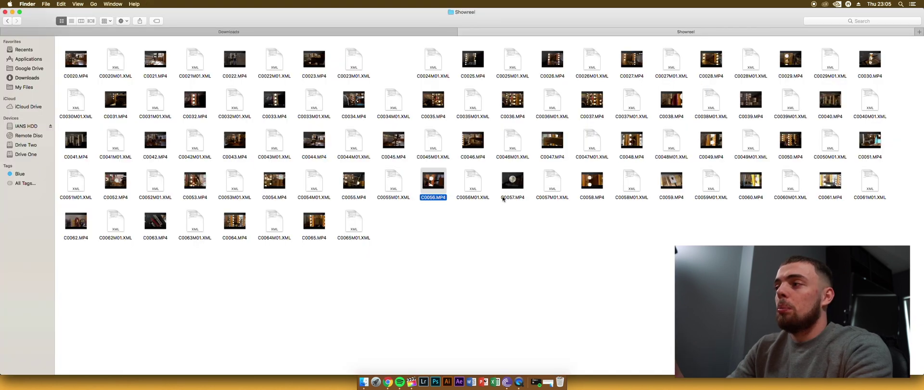
Step: Add the wire basket clip from the Showreel folder after C0048 and slow it to 50%
{"action": "left_click_drag", "start_coordinate": [443, 195], "coordinate": [461, 289]}
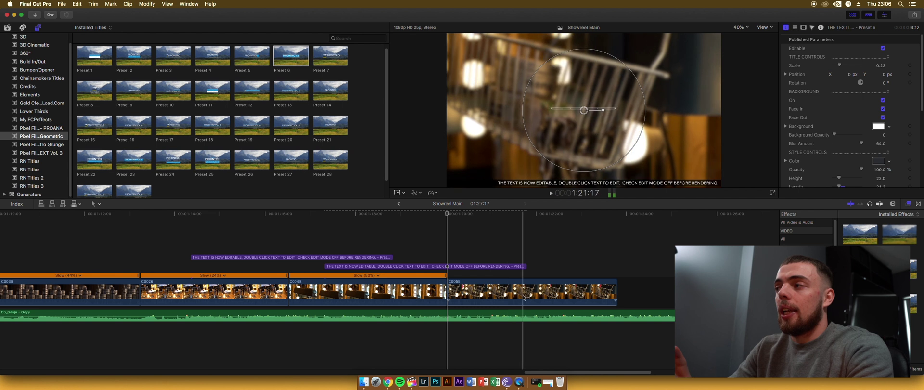
{"action": "left_click", "coordinate": [608, 298]}
{"action": "left_click", "coordinate": [433, 193]}
{"action": "mouse_move", "coordinate": [448, 200]}
{"action": "left_click", "coordinate": [517, 201]}
{"action": "scroll", "coordinate": [551, 336], "scroll_direction": "right", "scroll_amount": 5}
Step: Respace the Class and Style titles over the closing clips and play them back
{"action": "left_click_drag", "start_coordinate": [231, 266], "coordinate": [311, 266]}
{"action": "left_click", "coordinate": [64, 228]}
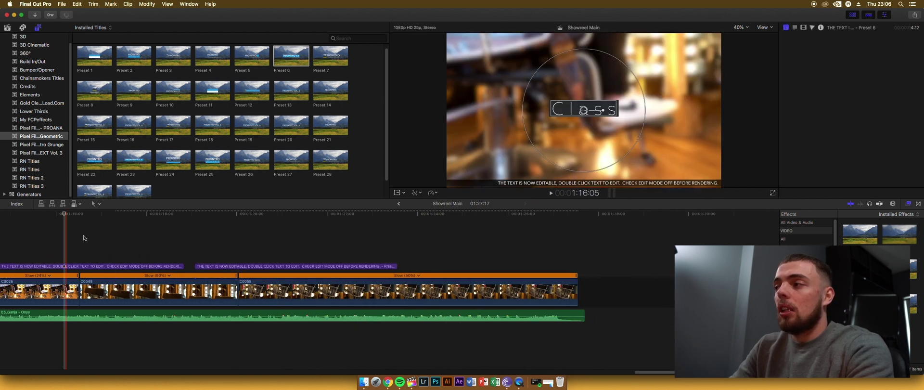
{"action": "key", "text": "space"}
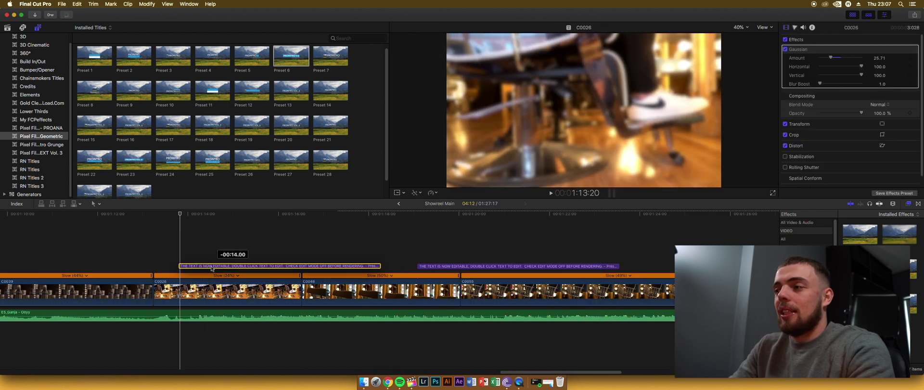
{"action": "left_click_drag", "start_coordinate": [565, 267], "coordinate": [414, 269]}
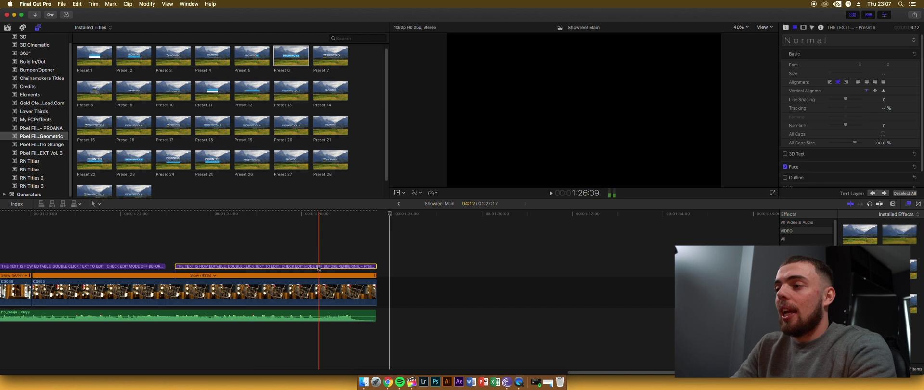
Step: Change the last title's text to "Different", lengthen the bar behind it and play back the ending
{"action": "double_click", "coordinate": [810, 61]}
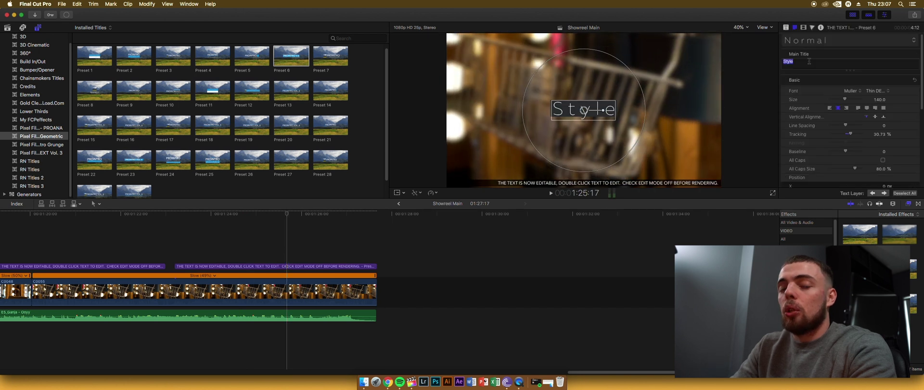
{"action": "left_click", "coordinate": [784, 28]}
{"action": "scroll", "coordinate": [844, 120], "scroll_direction": "down", "scroll_amount": 3}
{"action": "left_click", "coordinate": [337, 345]}
{"action": "key", "text": "space"}
{"action": "left_click_drag", "start_coordinate": [600, 372], "coordinate": [643, 373]}
Step: Switch to Finder, add C0020.MP4 at the end of the sequence and apply a Gaussian blur of about 25.4
{"action": "left_click", "coordinate": [364, 382]}
{"action": "key", "text": "Up"}
{"action": "key", "text": "Up"}
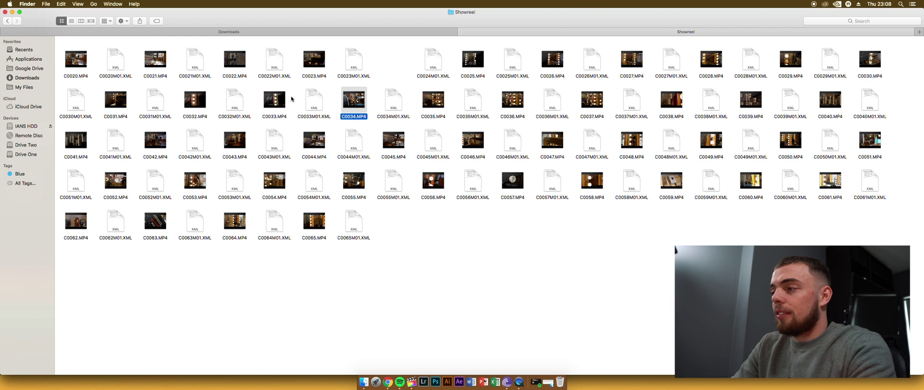
{"action": "left_click_drag", "start_coordinate": [80, 78], "coordinate": [648, 291]}
{"action": "scroll", "coordinate": [562, 291], "scroll_direction": "right", "scroll_amount": 5}
{"action": "double_click", "coordinate": [899, 234]}
{"action": "left_click_drag", "start_coordinate": [841, 58], "coordinate": [831, 59]}
Step: Try to extend the music under the C0020 clip by splitting it and repositioning its tail, checking by playback
{"action": "left_click_drag", "start_coordinate": [322, 316], "coordinate": [409, 315]}
{"action": "left_click", "coordinate": [278, 214]}
{"action": "left_click", "coordinate": [286, 248]}
{"action": "key", "text": "space"}
{"action": "key", "text": "space"}
{"action": "left_click", "coordinate": [332, 316]}
{"action": "key", "text": "super+b"}
{"action": "mouse_move", "coordinate": [333, 317]}
{"action": "left_mouse_down"}
{"action": "mouse_move", "coordinate": [375, 317]}
{"action": "mouse_move", "coordinate": [325, 316]}
{"action": "left_mouse_up"}
{"action": "left_click", "coordinate": [281, 250]}
{"action": "key", "text": "space"}
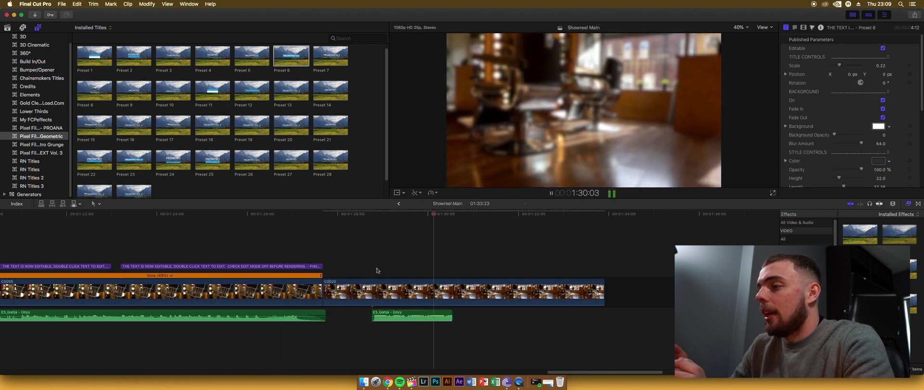
Step: Play back the ending, try splitting the C0020 clip, and undo the recent clip and music edits
{"action": "key", "text": "space"}
{"action": "key", "text": "space"}
{"action": "left_click", "coordinate": [354, 290]}
{"action": "key", "text": "super+b"}
{"action": "key", "text": "super+b"}
{"action": "key", "text": "super+z"}
{"action": "key", "text": "super+z"}
{"action": "key", "text": "super+z"}
{"action": "key", "text": "super+z"}
{"action": "key", "text": "super+z"}
{"action": "key", "text": "super+z"}
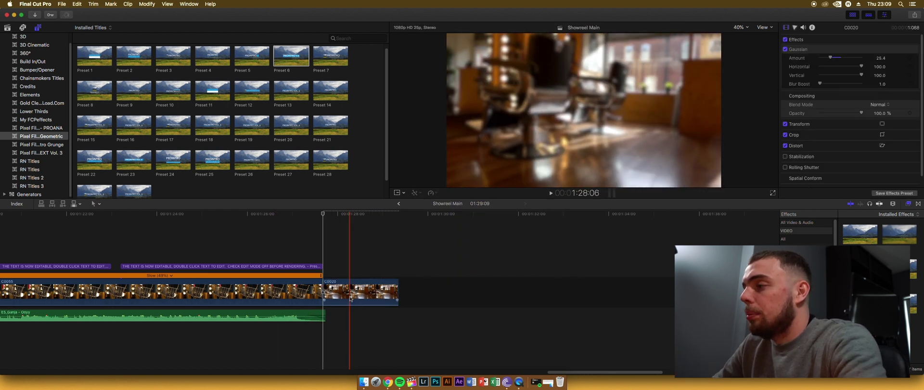
Step: Slow the C0020 clip to 50% and rework the music's tail beneath it, checking by playback
{"action": "left_click", "coordinate": [396, 290]}
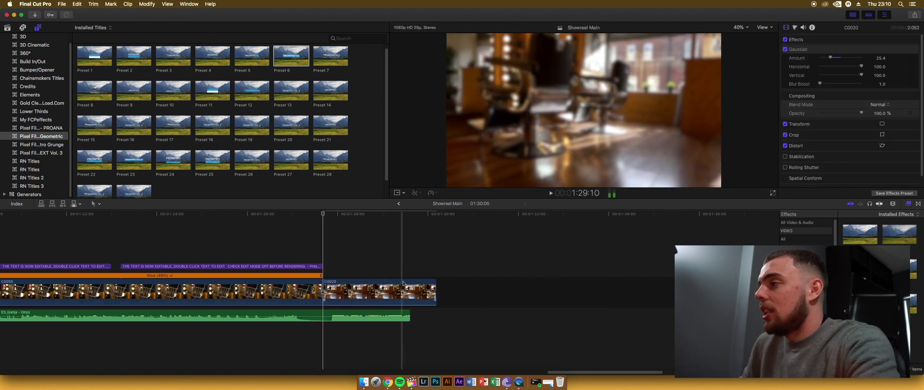
{"action": "key", "text": "super+shift+z"}
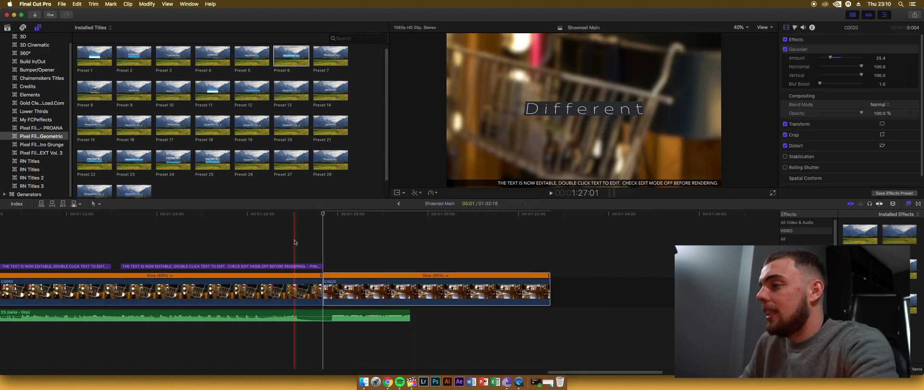
{"action": "key", "text": "super+shift+z"}
{"action": "key", "text": "space"}
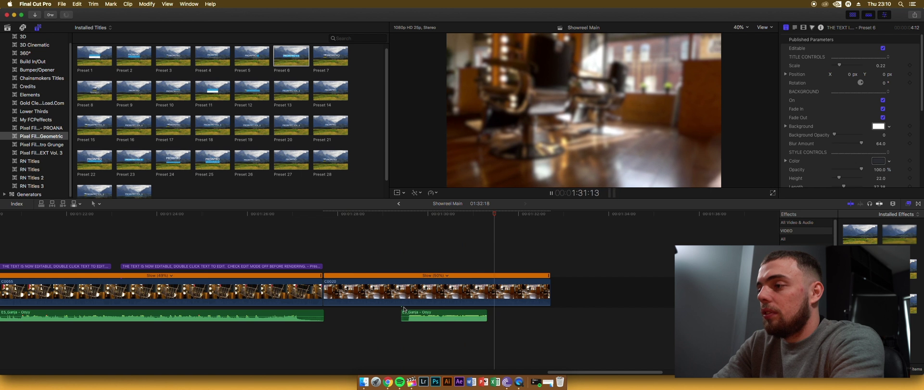
{"action": "key", "text": "super+shift+z"}
{"action": "key", "text": "super+shift+z"}
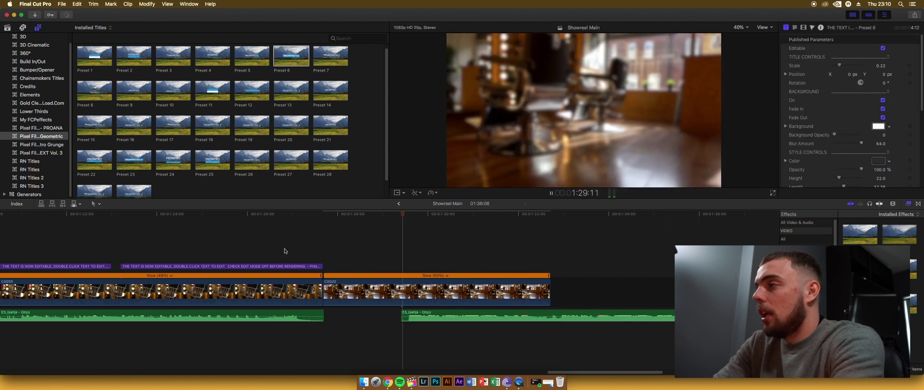
{"action": "key", "text": "super+shift+z"}
{"action": "key", "text": "super+shift+z"}
{"action": "key", "text": "super+shift+z"}
Step: Switch to Finder, place the MHC Circle logo above the C0020 clip and add a transition at its start
{"action": "left_click", "coordinate": [362, 382]}
{"action": "left_click_drag", "start_coordinate": [469, 140], "coordinate": [416, 242]}
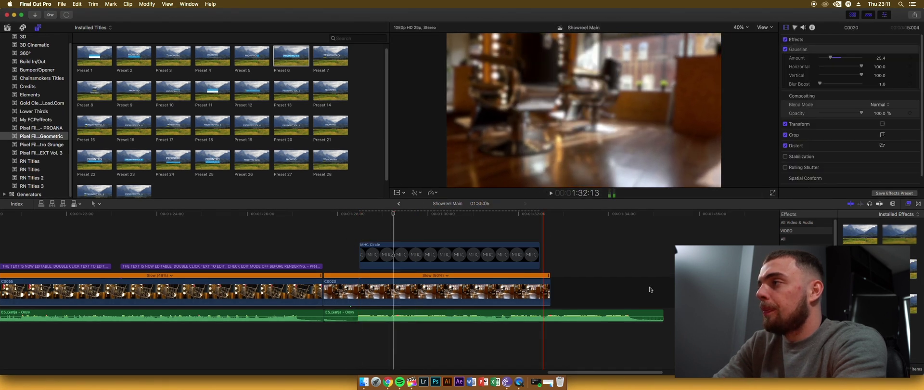
{"action": "key", "text": "super+t"}
{"action": "left_click", "coordinate": [363, 252]}
{"action": "key", "text": "Delete"}
{"action": "key", "text": "space"}
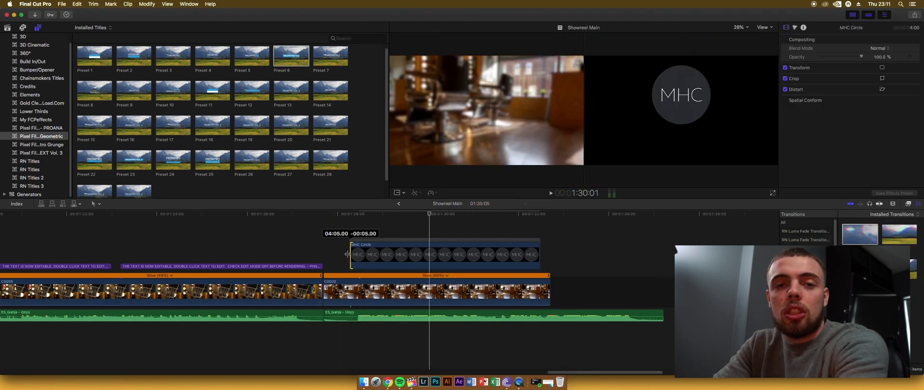
Step: Stretch the C0020 clip with slower speed and place the Track title from My FCPeffects above the MHC logo
{"action": "left_click_drag", "start_coordinate": [550, 275], "coordinate": [674, 276]}
{"action": "left_click", "coordinate": [30, 162]}
{"action": "left_click", "coordinate": [36, 119]}
{"action": "left_click", "coordinate": [132, 73]}
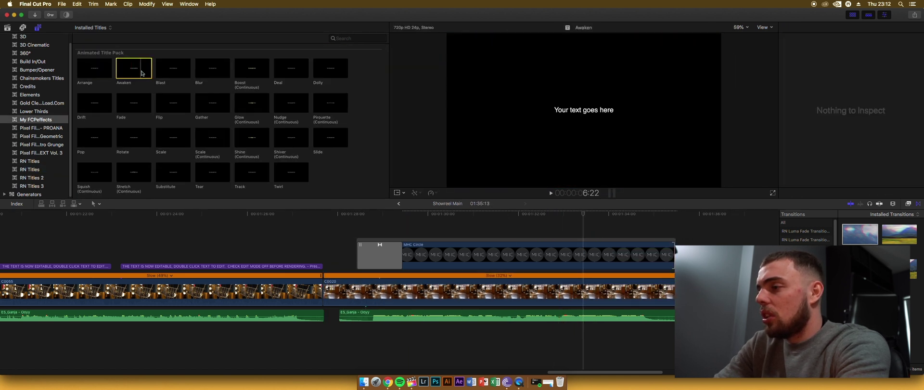
{"action": "left_click_drag", "start_coordinate": [252, 172], "coordinate": [438, 232]}
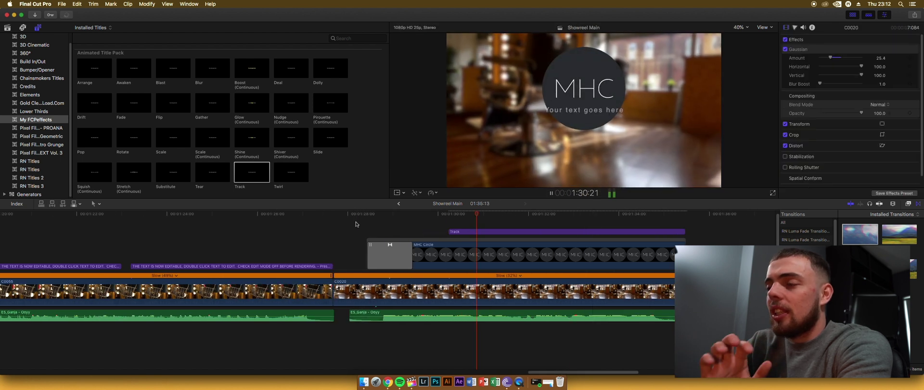
Step: Change the Track title's text to "Men's Hair Co" and restyle its font, trying Muller Thin and Athelas
{"action": "double_click", "coordinate": [829, 60]}
{"action": "type", "text": "Men"}
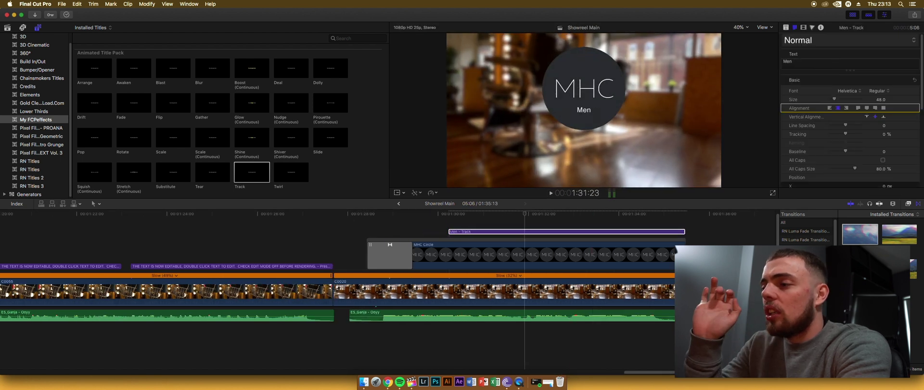
{"action": "type", "text": "'s Hair Co"}
{"action": "left_click", "coordinate": [848, 91]}
{"action": "left_click", "coordinate": [848, 116]}
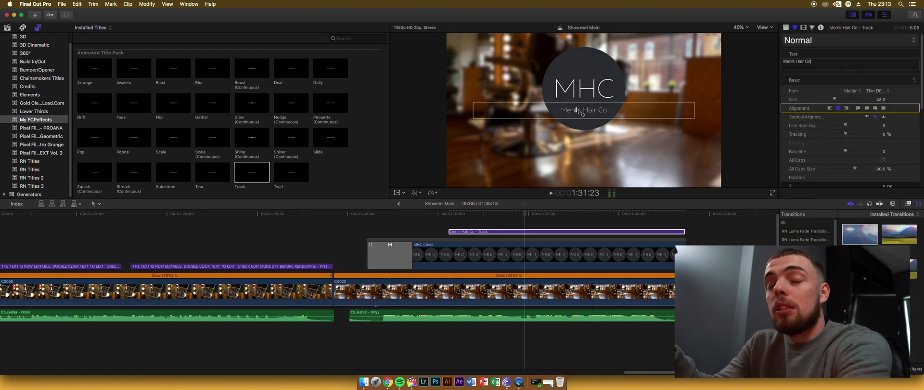
{"action": "left_click", "coordinate": [851, 90]}
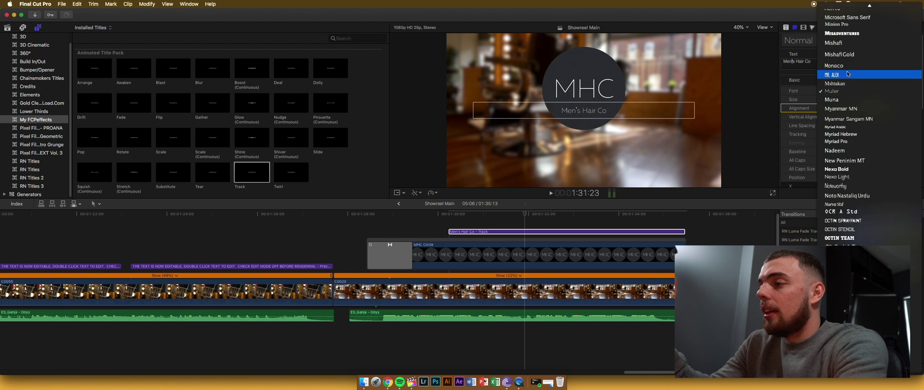
{"action": "left_click", "coordinate": [847, 241]}
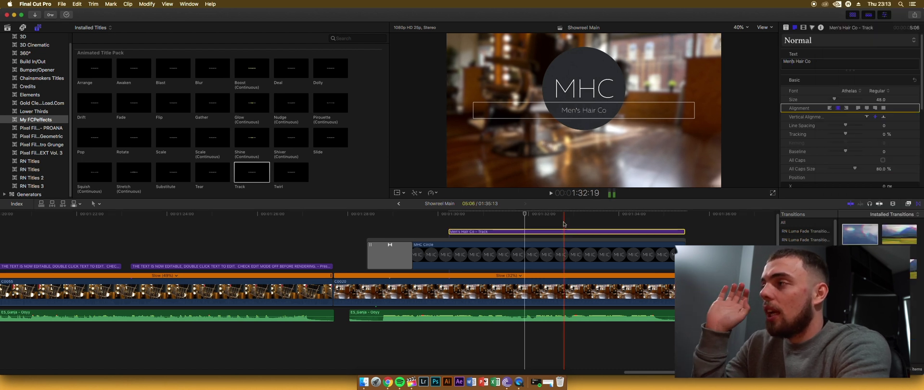
Step: Enlarge the Men's Hair Co title to about 118 below the logo and add transitions to the logo, title and closing clip
{"action": "key", "text": "space"}
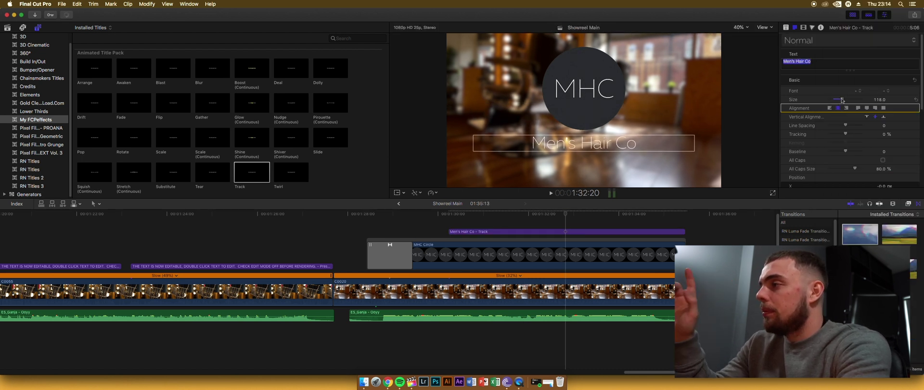
{"action": "key", "text": "super+t"}
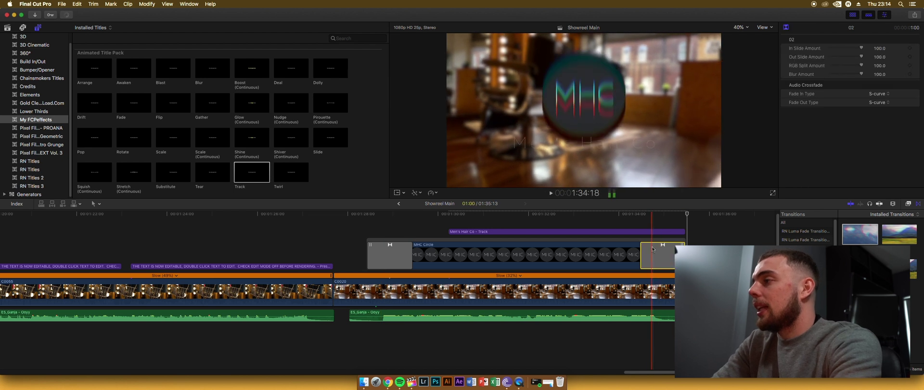
{"action": "key", "text": "super+t"}
{"action": "left_click", "coordinate": [684, 233]}
{"action": "key", "text": "super+t"}
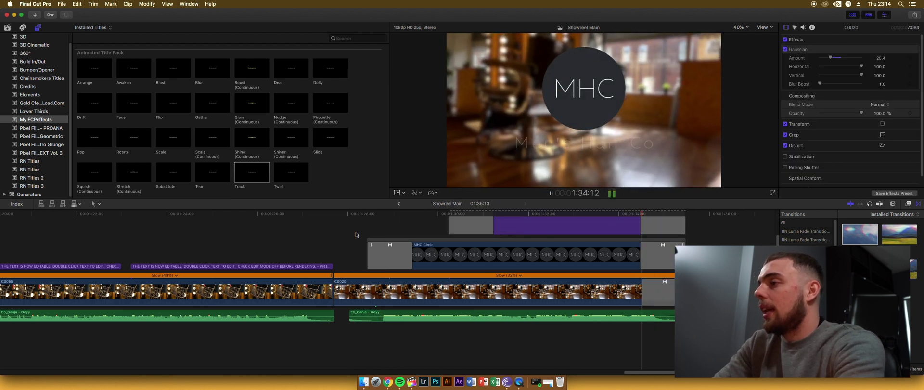
Step: Return to the start of the sequence and try to export it as a Master File
{"action": "key", "text": "Home"}
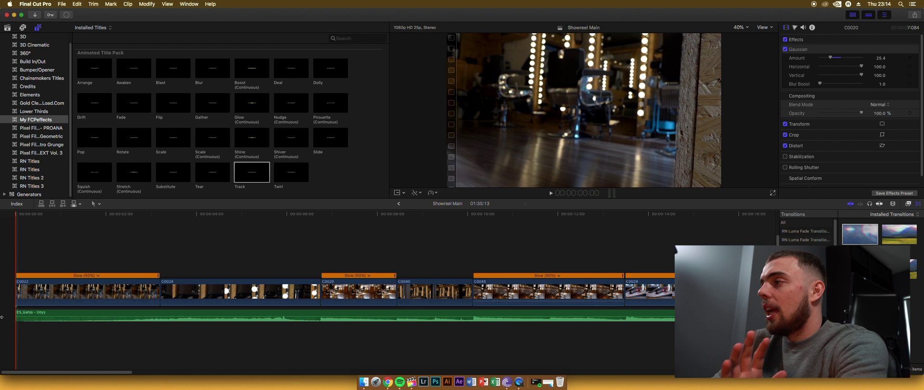
{"action": "left_click", "coordinate": [915, 14]}
{"action": "left_click", "coordinate": [819, 33]}
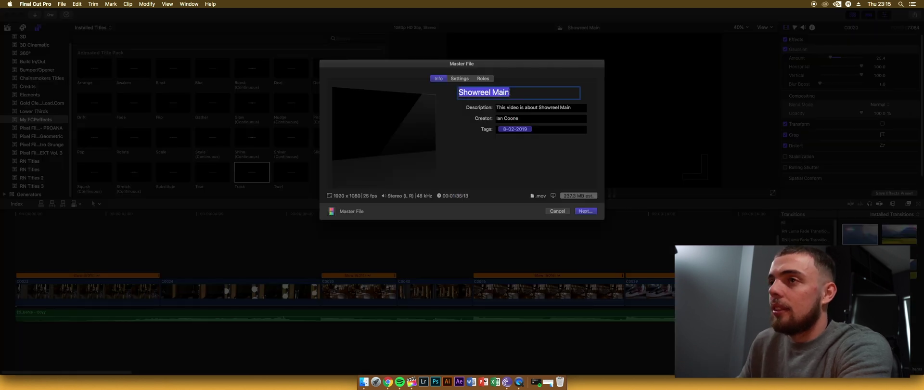
{"action": "left_click", "coordinate": [586, 211]}
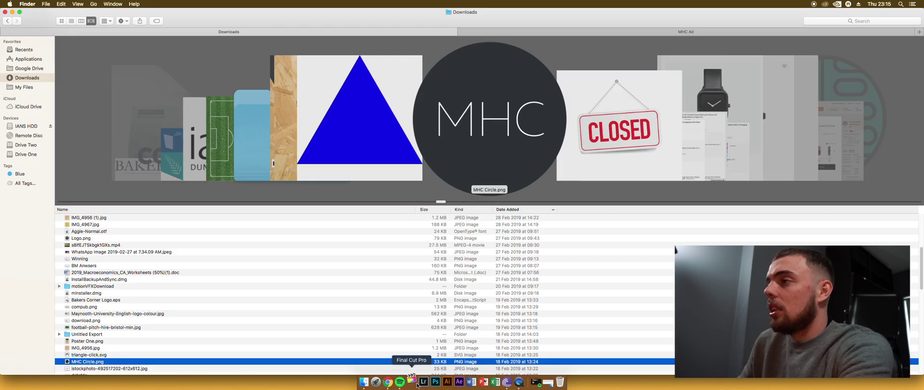
Step: Switch to Final Cut Pro, start a Master File export titled "Take 1" and cancel it
{"action": "left_click", "coordinate": [412, 382]}
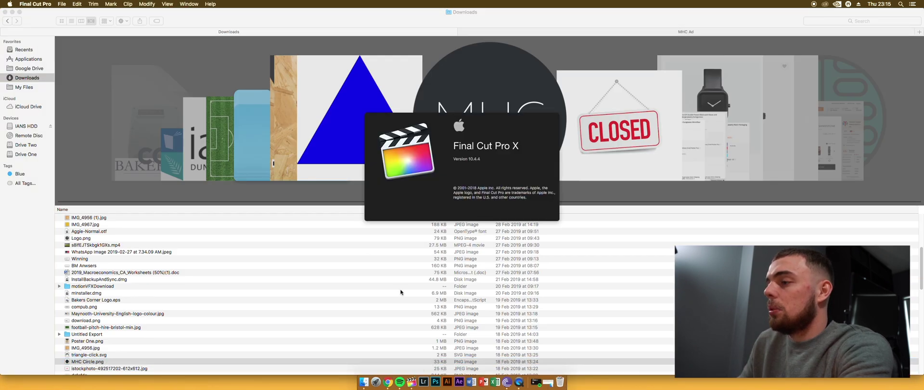
{"action": "key", "text": "super+e"}
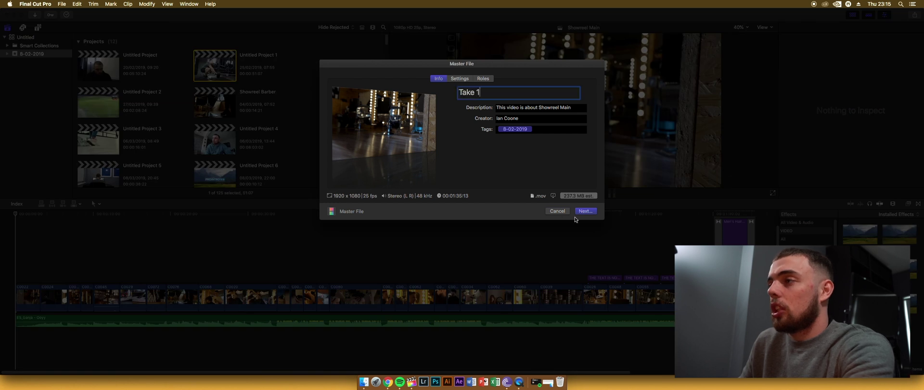
{"action": "left_click", "coordinate": [557, 211]}
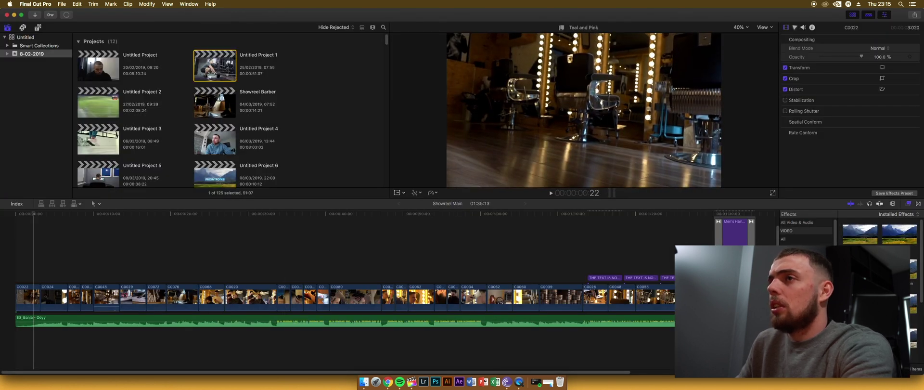
Step: Grade the opening C0022 clip with the Teal and Pink mLut at 43.39% intensity and paste the effect onto C0024
{"action": "key", "text": "Return"}
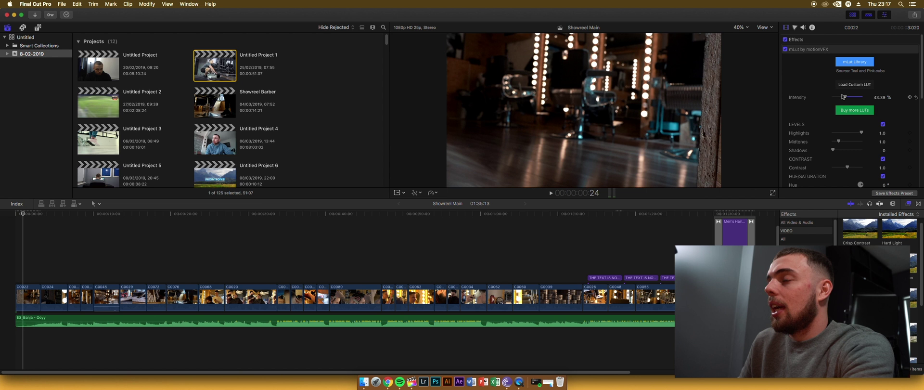
{"action": "key", "text": "super+z"}
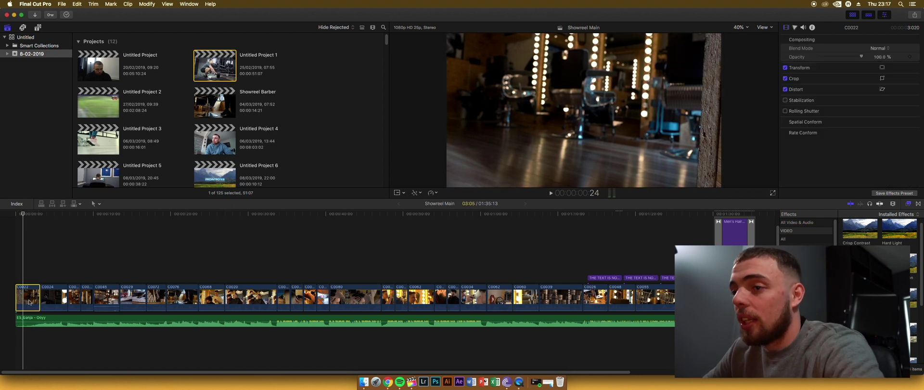
{"action": "left_click_drag", "start_coordinate": [54, 296], "coordinate": [71, 280]}
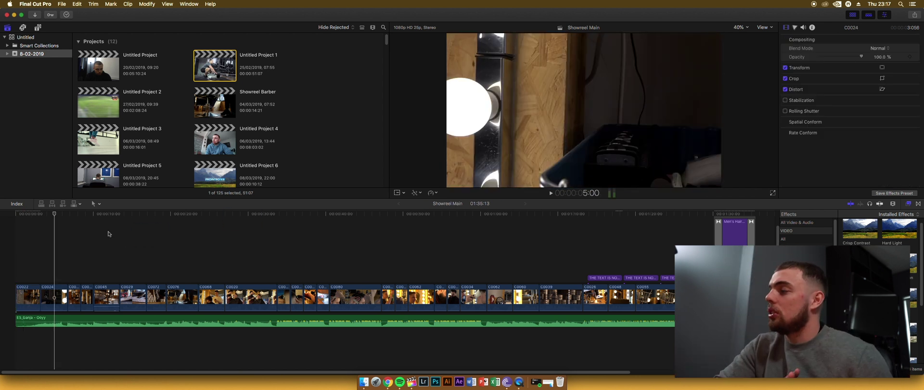
{"action": "key", "text": "super+z"}
{"action": "left_click", "coordinate": [54, 296]}
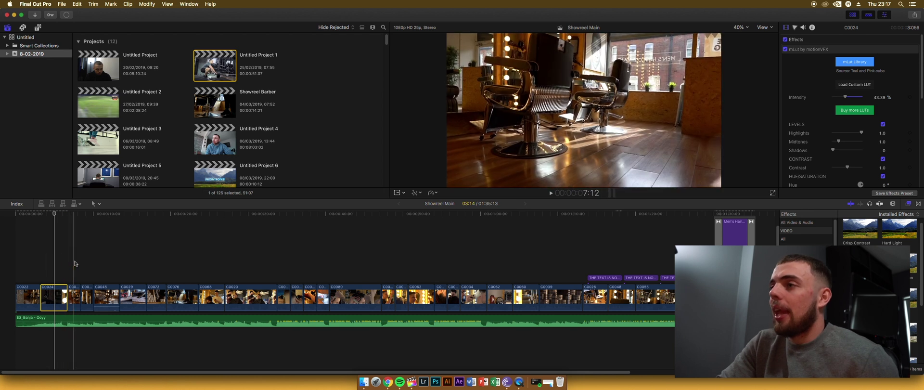
Step: Paste the mLut grade onto the third clip, C0020, then onto C0040 and the two clips following it
{"action": "left_click_drag", "start_coordinate": [73, 295], "coordinate": [74, 295]}
{"action": "key", "text": "super+alt+v"}
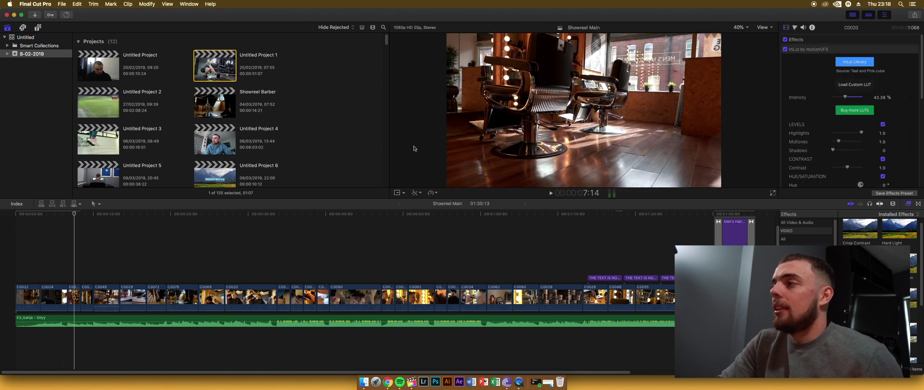
{"action": "left_click_drag", "start_coordinate": [849, 99], "coordinate": [851, 99]}
{"action": "key", "text": "space"}
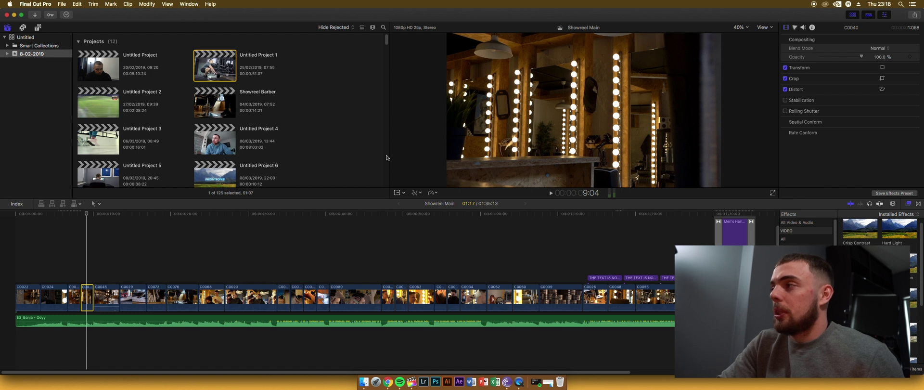
{"action": "left_click_drag", "start_coordinate": [102, 297], "coordinate": [149, 278]}
{"action": "left_click", "coordinate": [127, 297]}
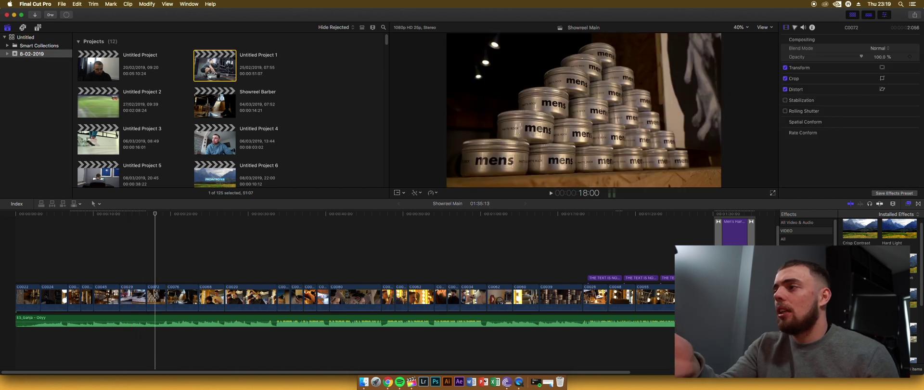
Step: Continue pasting the mLut grade onto the haircut clips from C0078 through C0052
{"action": "left_click", "coordinate": [180, 297]}
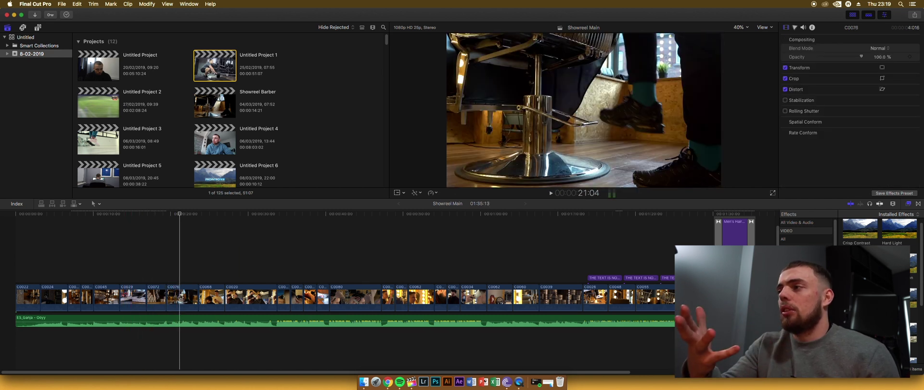
{"action": "left_click", "coordinate": [207, 297]}
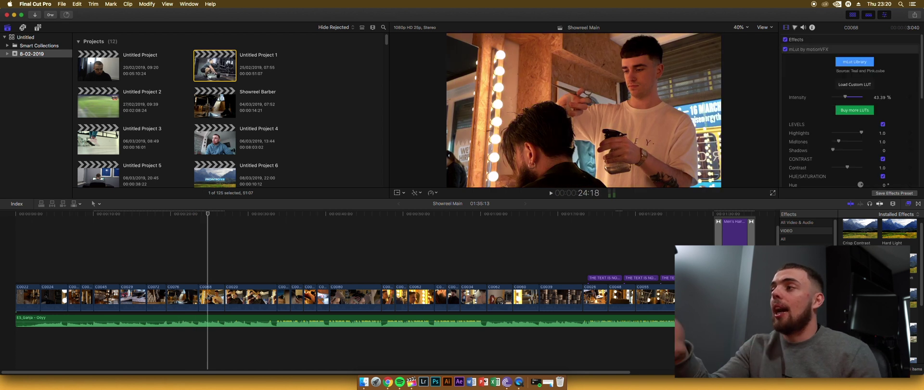
{"action": "left_click", "coordinate": [243, 296]}
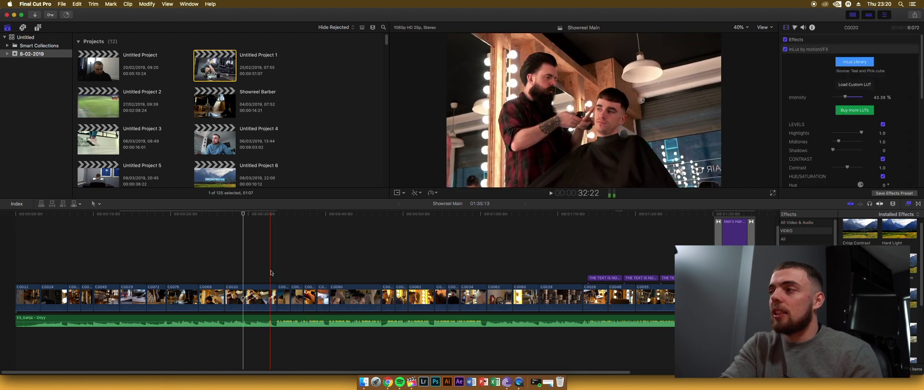
{"action": "left_click", "coordinate": [284, 296]}
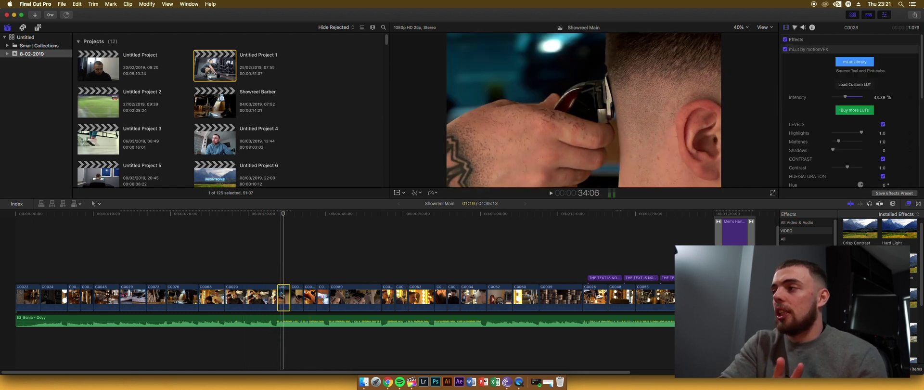
{"action": "left_click", "coordinate": [297, 270]}
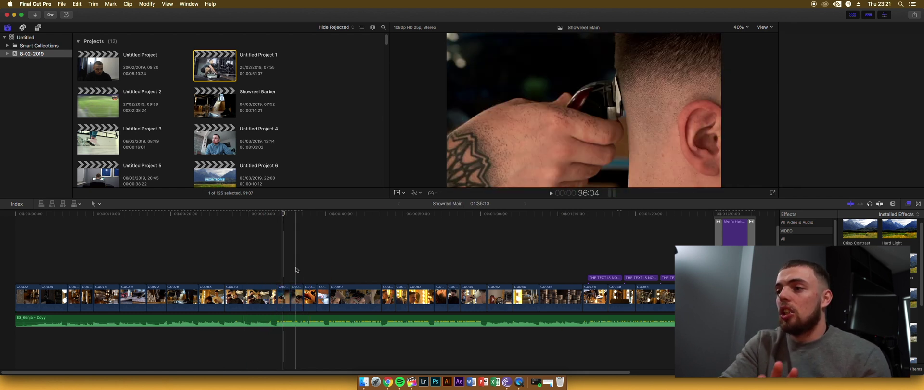
{"action": "left_click", "coordinate": [310, 296]}
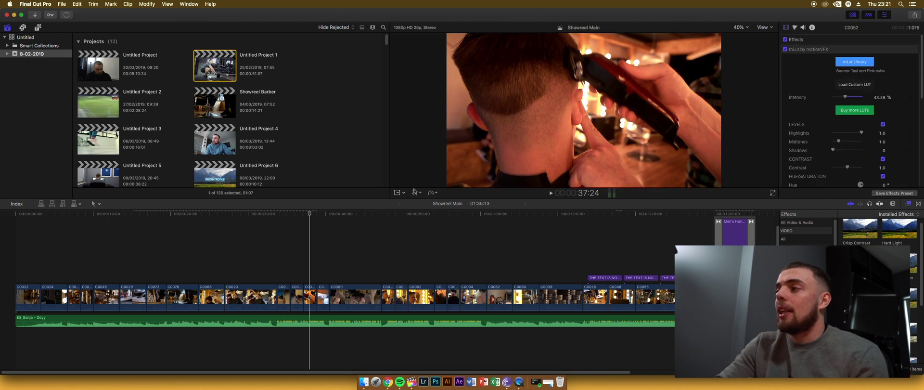
Step: Add a Color Board correction to clip C0052 with master colour at 222° and -3%, and lower its saturation
{"action": "left_click", "coordinate": [786, 239]}
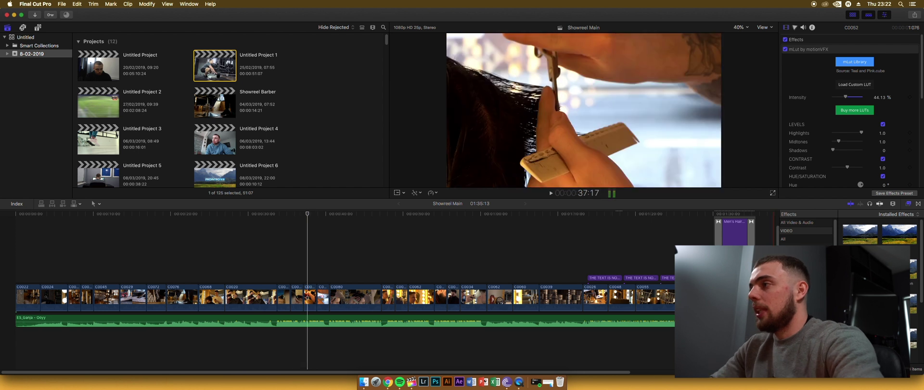
{"action": "scroll", "coordinate": [893, 108], "scroll_direction": "down", "scroll_amount": 5}
{"action": "left_click", "coordinate": [892, 107]}
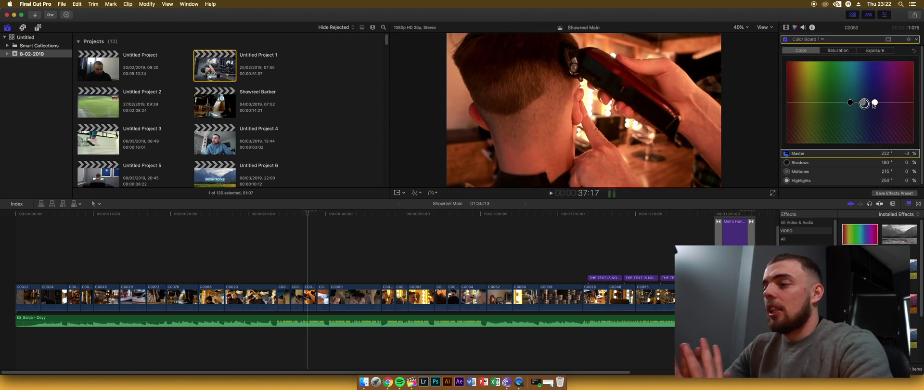
{"action": "left_click", "coordinate": [834, 50]}
{"action": "left_click_drag", "start_coordinate": [822, 102], "coordinate": [822, 121]}
{"action": "left_click", "coordinate": [786, 28]}
{"action": "scroll", "coordinate": [848, 68], "scroll_direction": "up", "scroll_amount": 5}
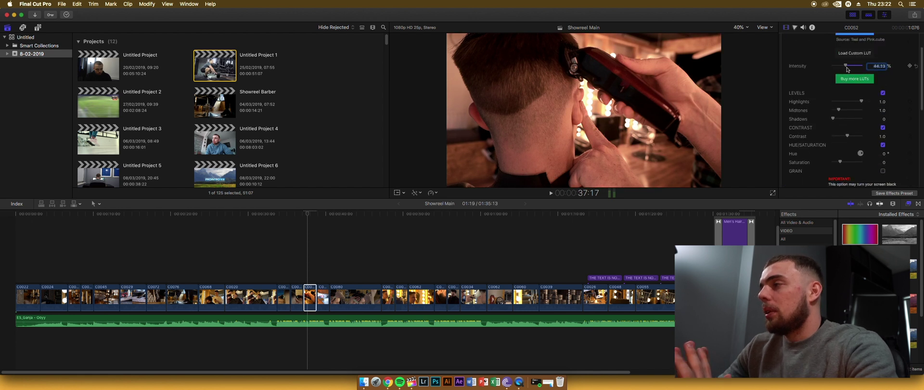
Step: Check the grade on C0023 and paste it onto the clips following C0052, including C0080, C0042 and C0032
{"action": "left_click", "coordinate": [297, 295]}
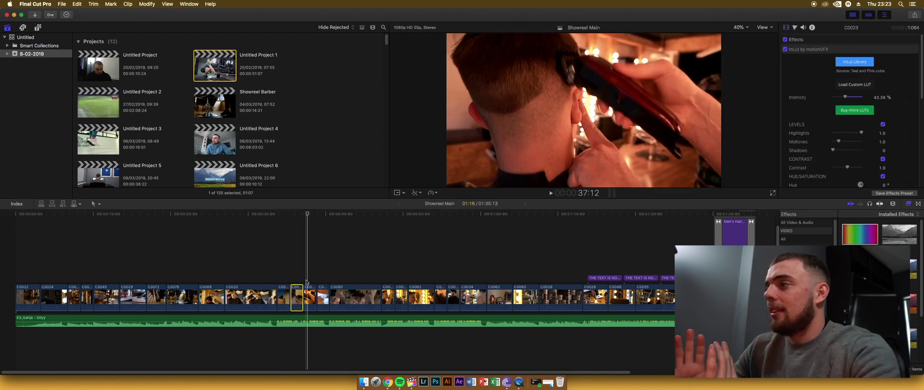
{"action": "left_click", "coordinate": [322, 294]}
{"action": "left_click", "coordinate": [321, 277]}
{"action": "left_click", "coordinate": [353, 296]}
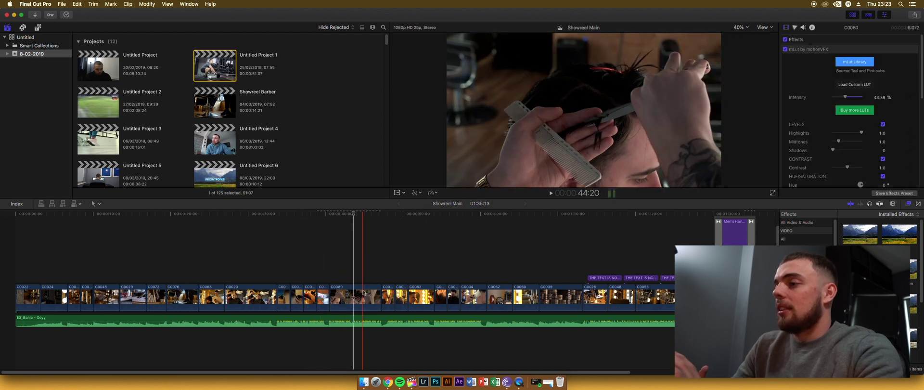
{"action": "left_click", "coordinate": [388, 297]}
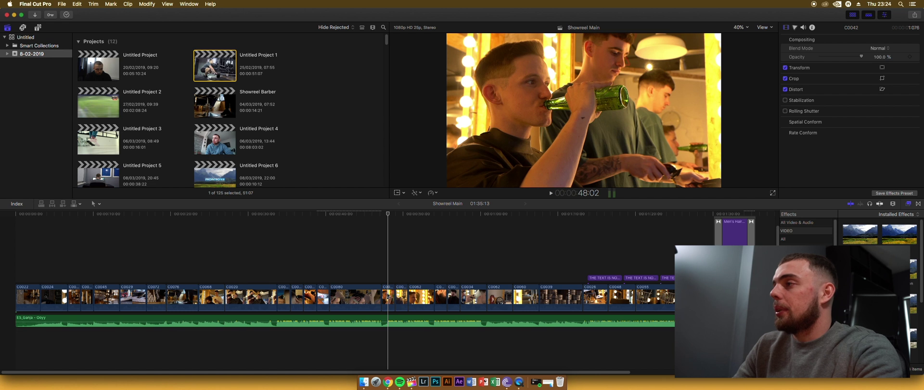
{"action": "left_click", "coordinate": [402, 296]}
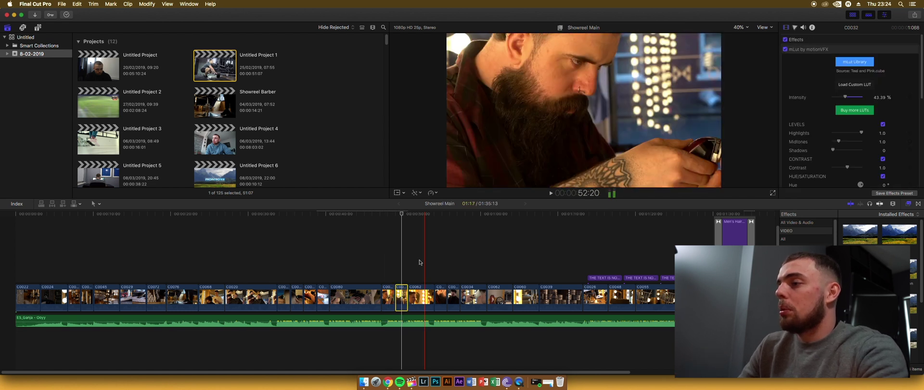
Step: Apply the mLut effect to clips C0062 and C0021, reducing its intensity on C0062
{"action": "left_click", "coordinate": [420, 294]}
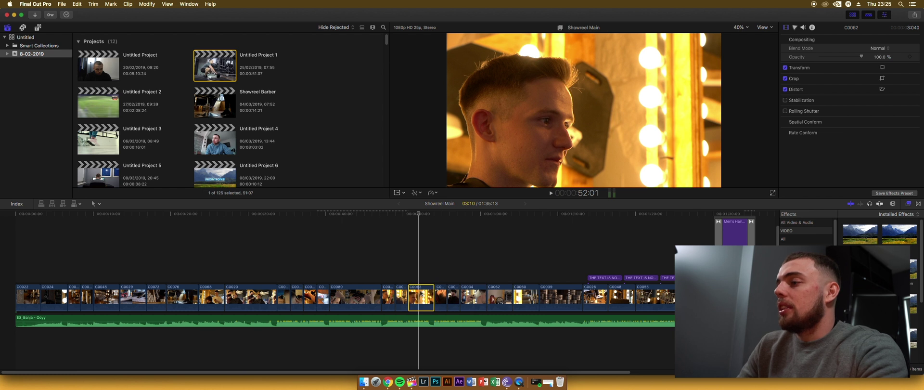
{"action": "left_click_drag", "start_coordinate": [861, 304], "coordinate": [421, 297]}
{"action": "left_click_drag", "start_coordinate": [862, 97], "coordinate": [844, 98]}
{"action": "left_click", "coordinate": [440, 296]}
{"action": "left_click_drag", "start_coordinate": [860, 304], "coordinate": [634, 305]}
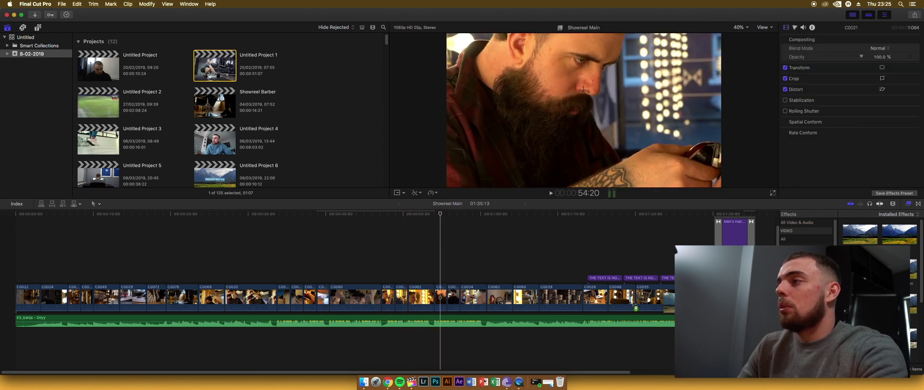
Step: Paste the mLut grade onto C0017, C0034, the Wahl clipper shot and the clip following it
{"action": "left_click", "coordinate": [453, 295]}
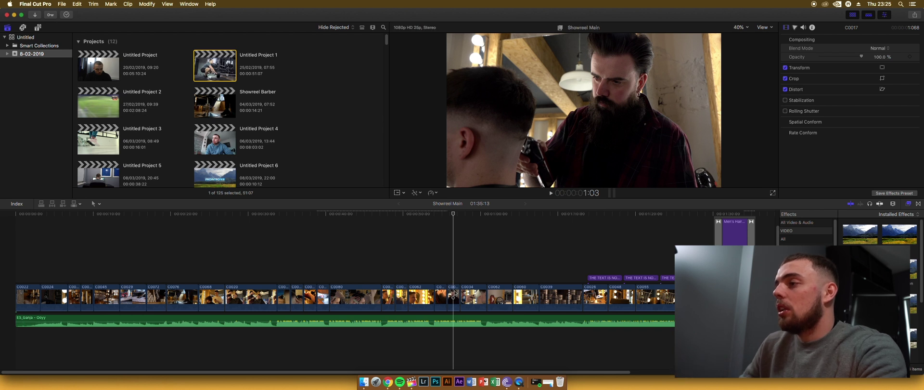
{"action": "left_click", "coordinate": [473, 296]}
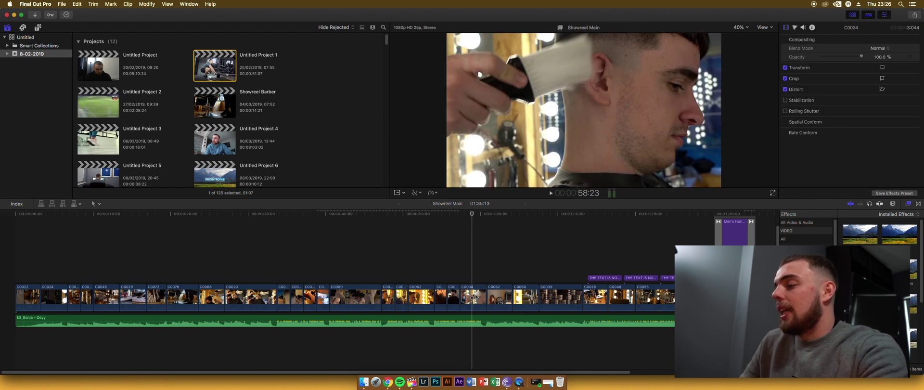
{"action": "left_click", "coordinate": [496, 296]}
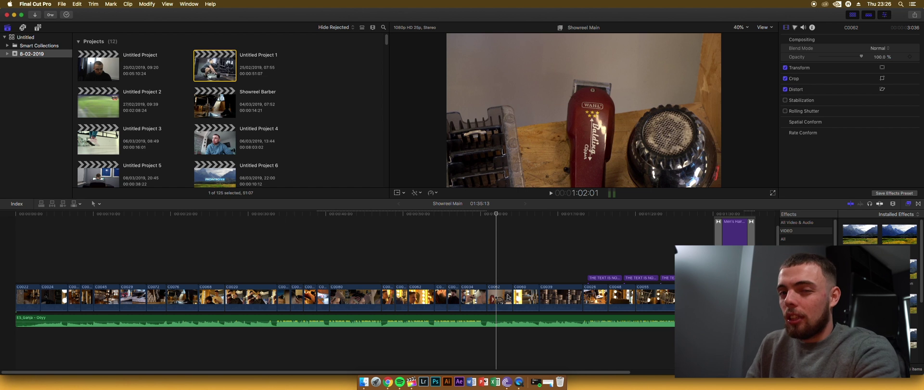
{"action": "key", "text": "alt+super+v"}
{"action": "left_click_drag", "start_coordinate": [524, 277], "coordinate": [507, 294]}
{"action": "key", "text": "alt+super+v"}
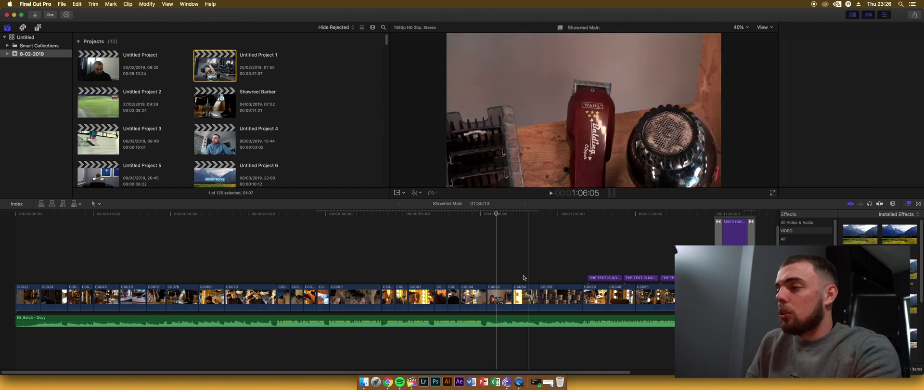
Step: Paste the mLut grade onto C0039 and the blurred clip under the first title, and select that title
{"action": "left_click", "coordinate": [578, 298]}
{"action": "left_click", "coordinate": [552, 282]}
{"action": "left_click", "coordinate": [604, 278]}
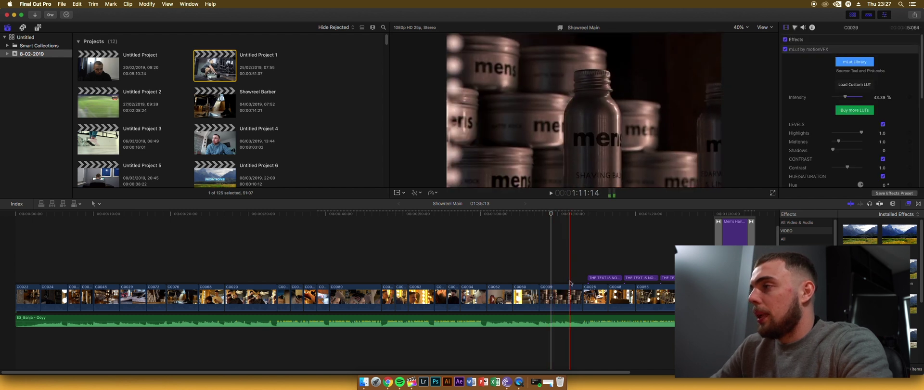
{"action": "left_click", "coordinate": [593, 296]}
{"action": "left_click", "coordinate": [615, 278]}
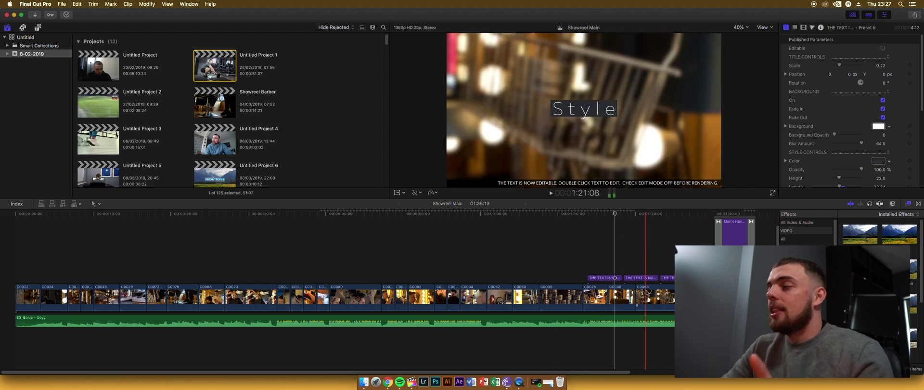
Step: Paste the mLut grade onto the blurred closing clips C0055 and C0020, and play back the titled section
{"action": "left_click", "coordinate": [669, 301]}
{"action": "left_click", "coordinate": [664, 297]}
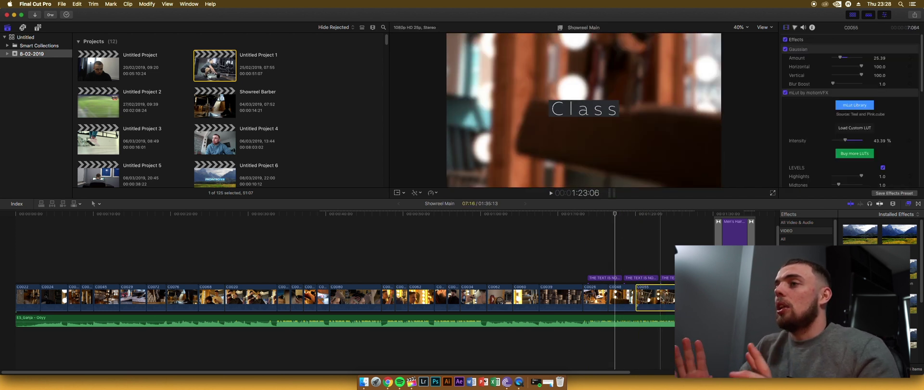
{"action": "left_click", "coordinate": [661, 300]}
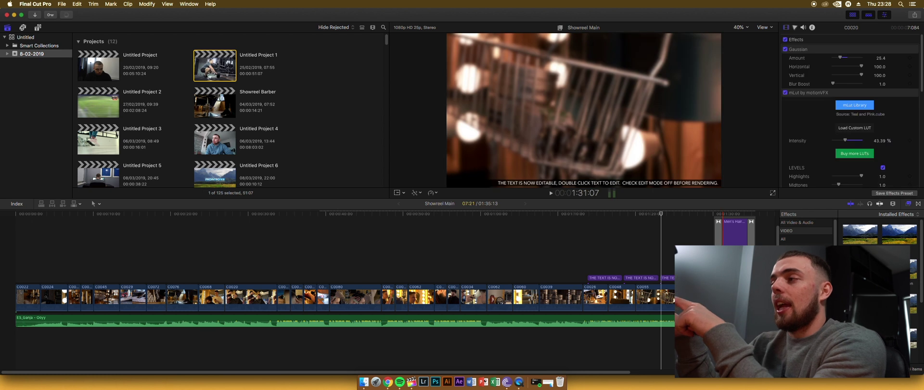
{"action": "key", "text": "space"}
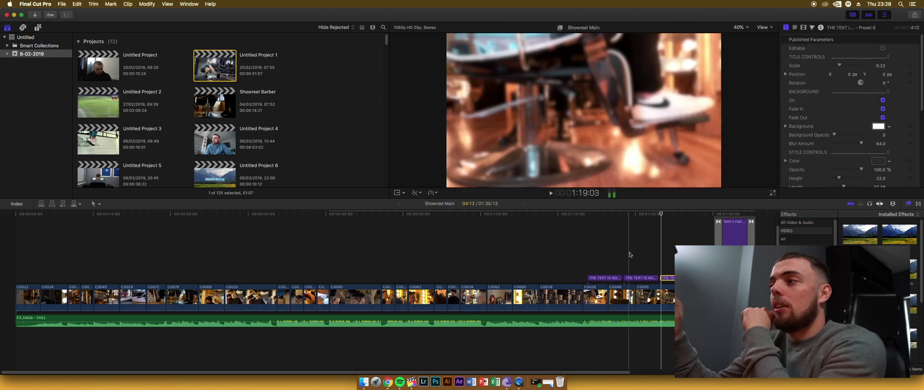